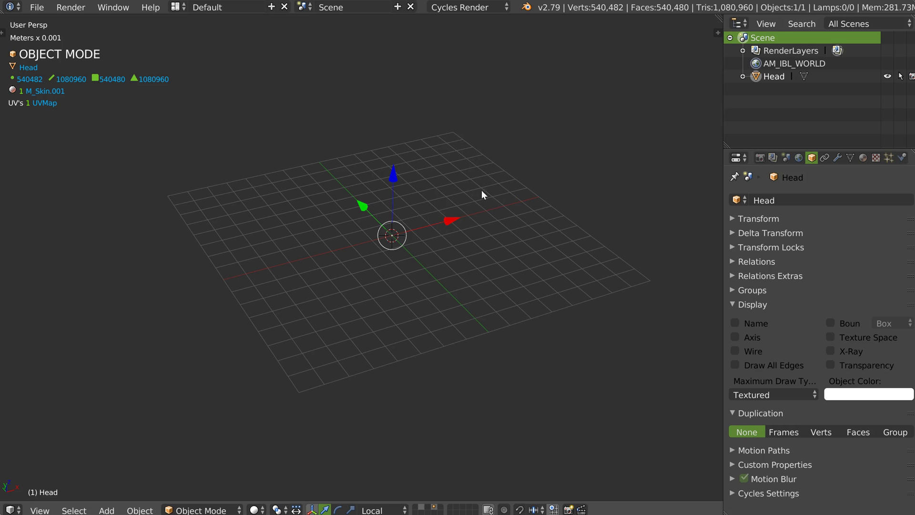
Set the head's origin to its geometry, clear its location to the world origin, and frame it in the viewport.
right_click(491, 224)
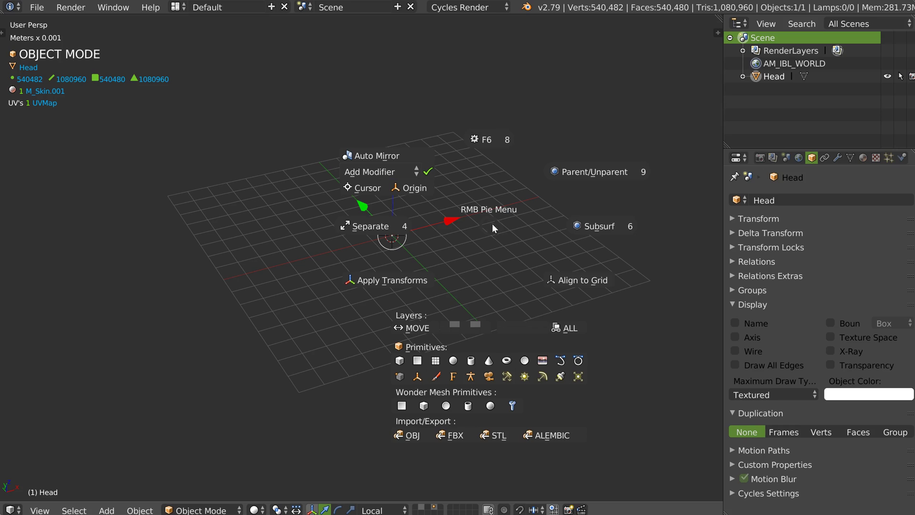
click(414, 187)
key(shift+s)
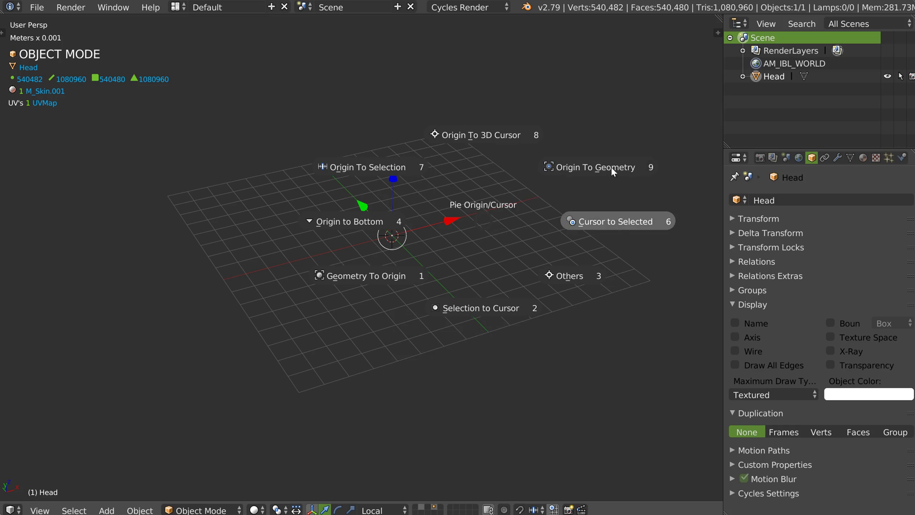
click(589, 166)
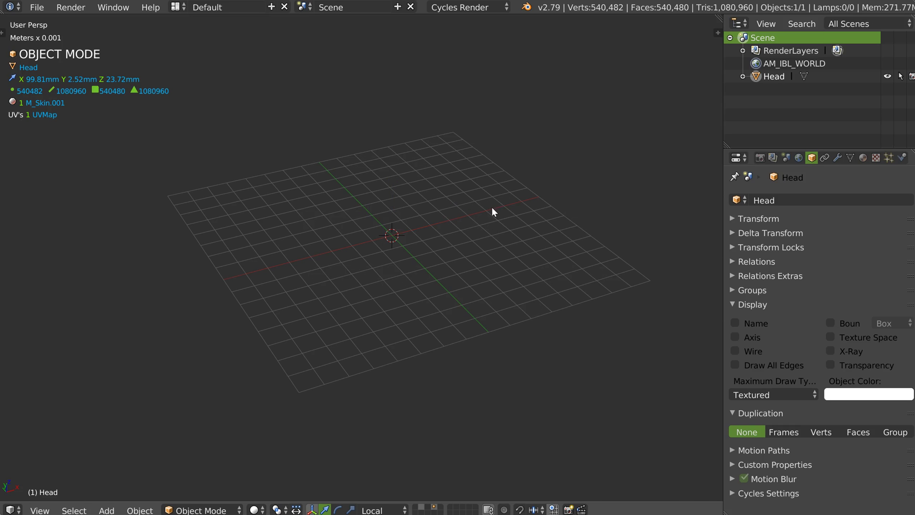
key(alt+g)
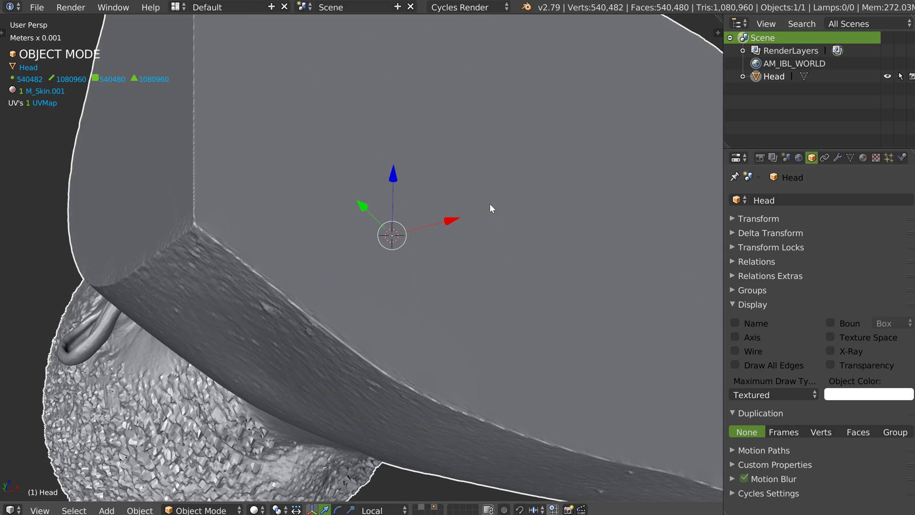
click(39, 509)
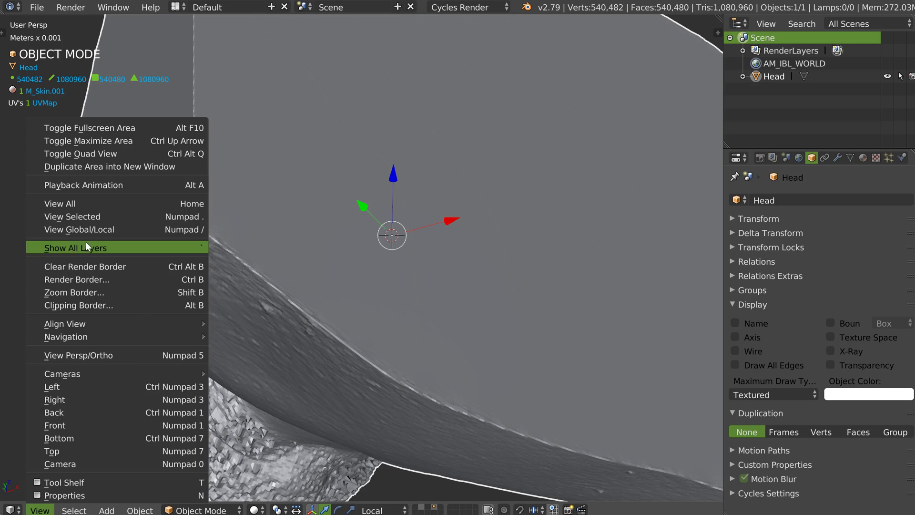
click(116, 216)
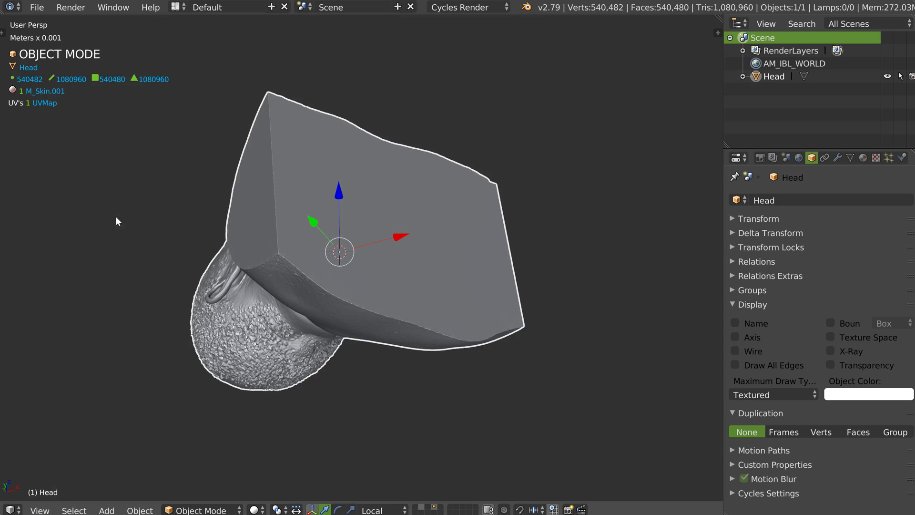
Trackball-rotate the head freely in the front view until it stands upright with the face roughly forward.
key(KP_1)
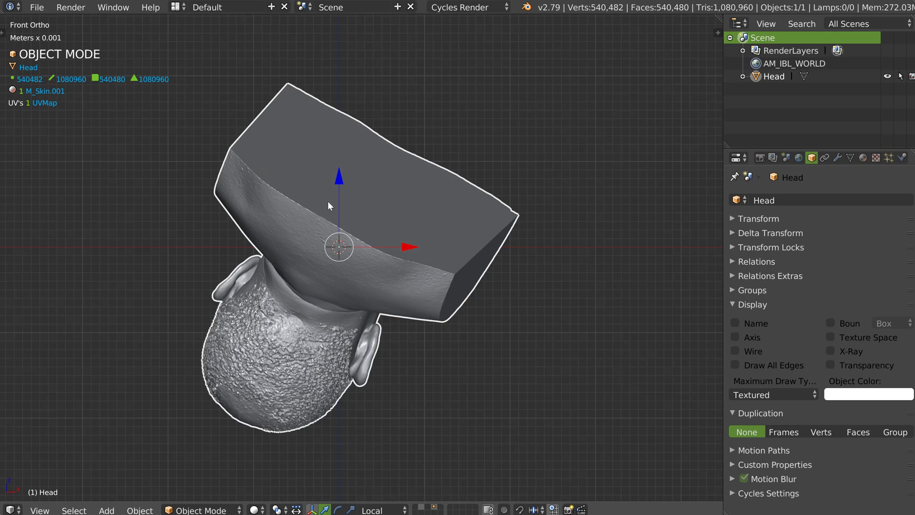
key(r)
key(r)
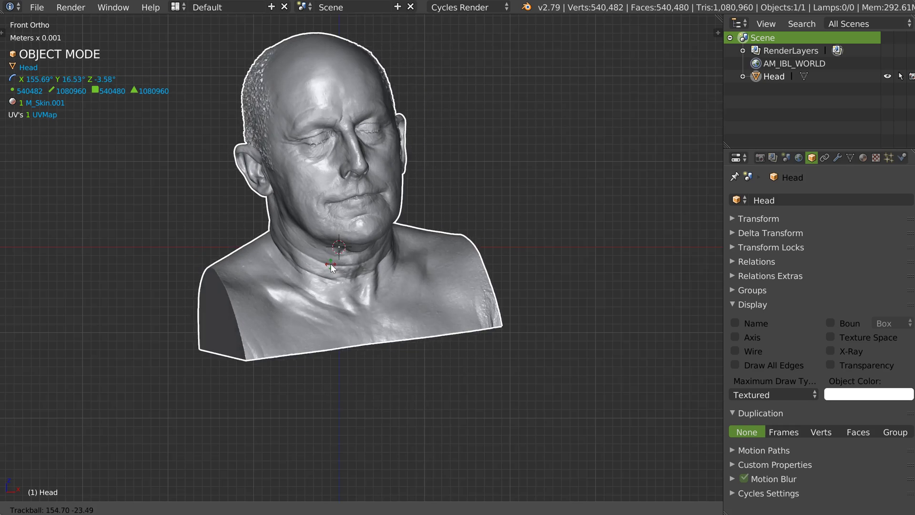
click(326, 260)
Rotate the head about -15.5° around global Z so the face points straight forward, and fine-tune its tilt in front view.
key(r)
key(z)
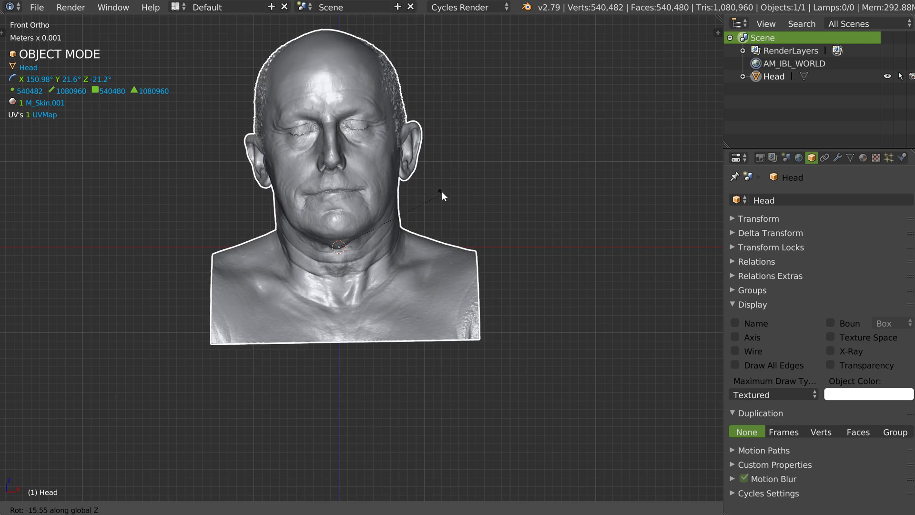
click(441, 195)
key(r)
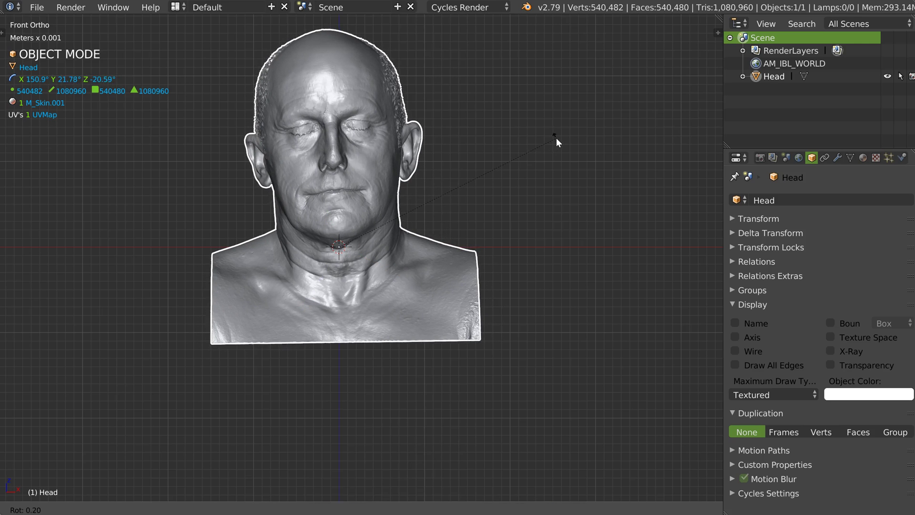
right_click(456, 185)
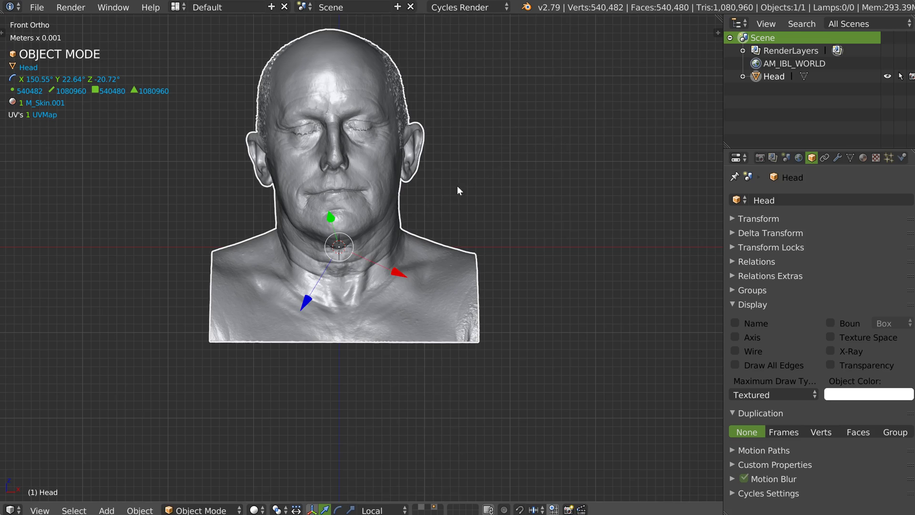
Rotate the head slightly in the right side view to level the flat bottom of the bust.
key(KP_3)
key(r)
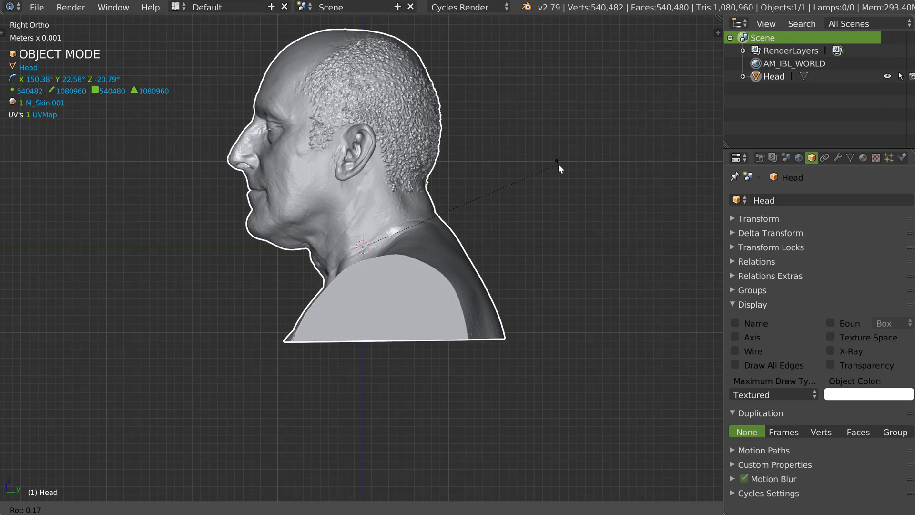
click(560, 167)
key(r)
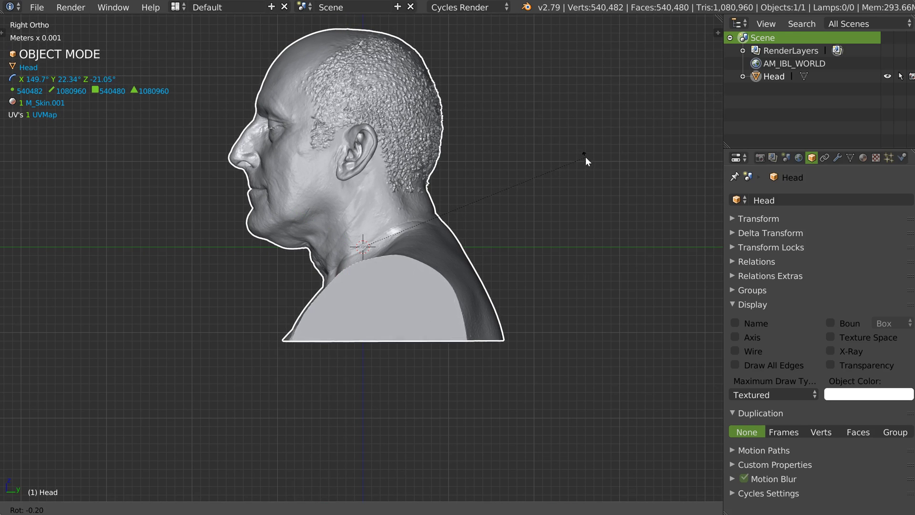
click(587, 157)
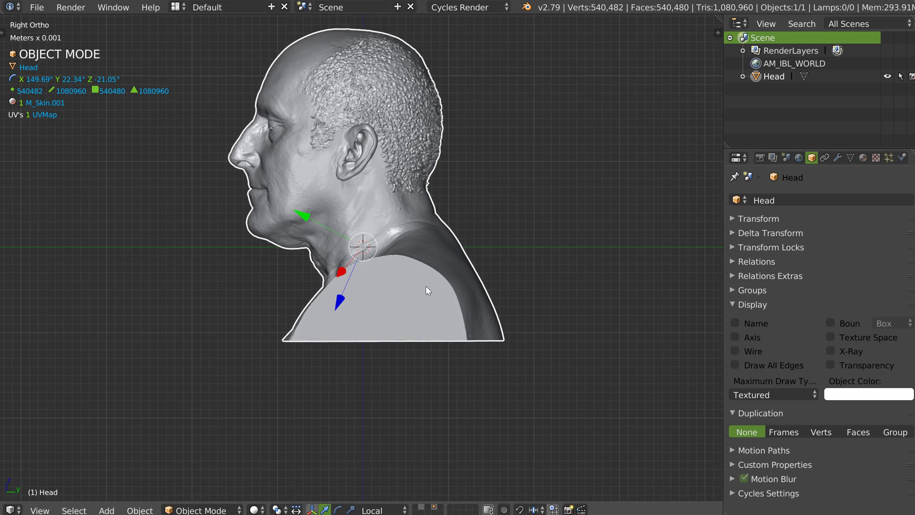
Move the head up about 10.4 mm and about -1.5 mm in Y so its base sits just below the ground line.
key(g)
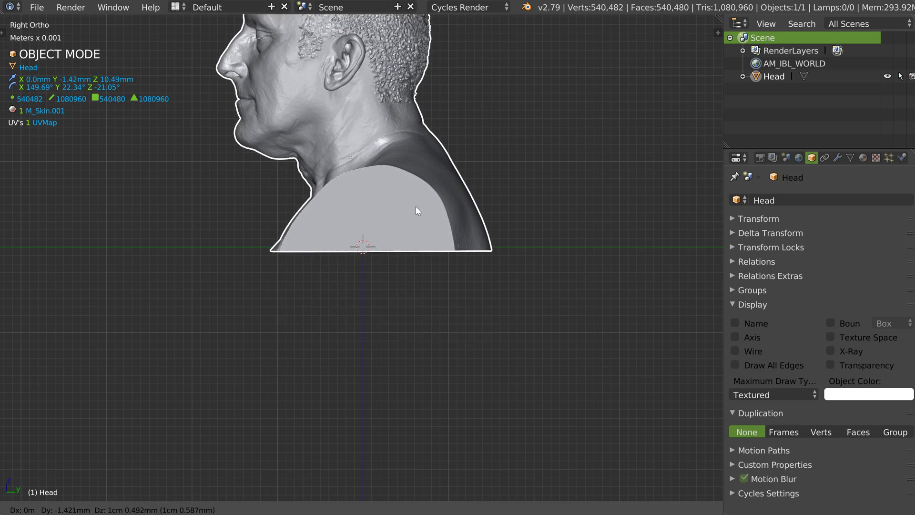
click(416, 207)
scroll(385, 261, up, 5)
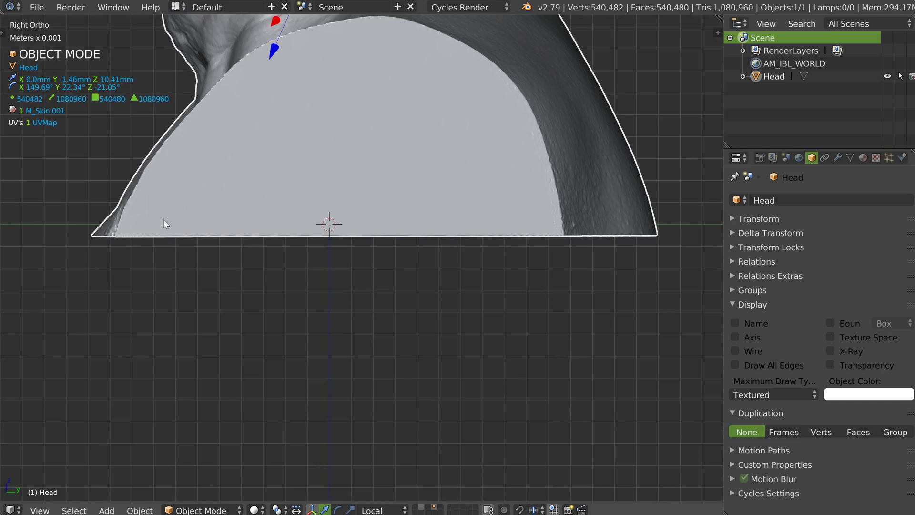
scroll(593, 200, down, 1)
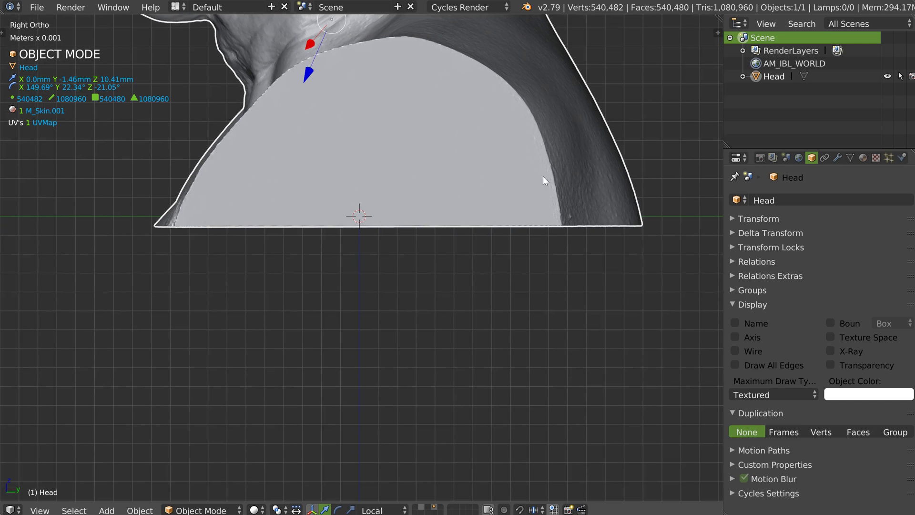
Fine-tune the head's rotation in side view to about X 149.88°, Y 22.41°, Z -20.98° so its base edge is horizontal.
key(r)
click(654, 87)
key(r)
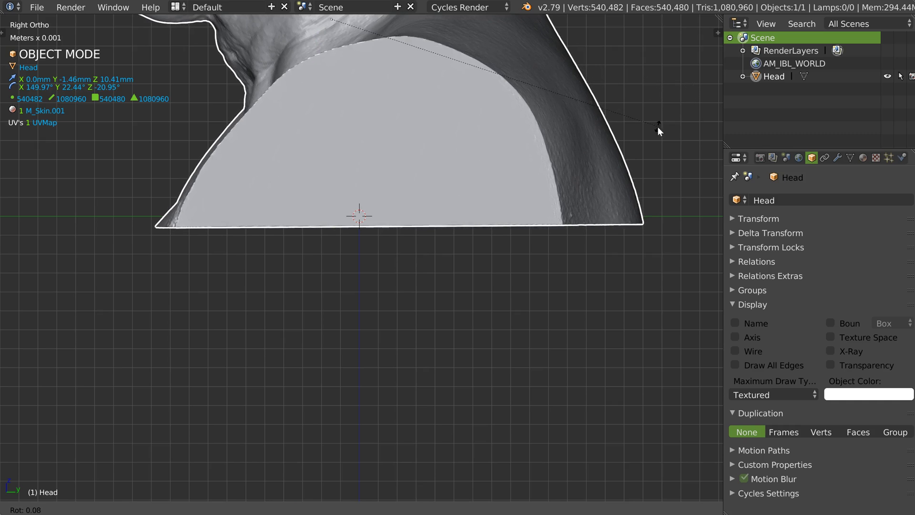
click(661, 145)
Check the bust's alignment from the front and apply all its transforms.
ctrl+middle_drag(616, 97, 525, 200)
key(KP_1)
scroll(479, 142, up, 3)
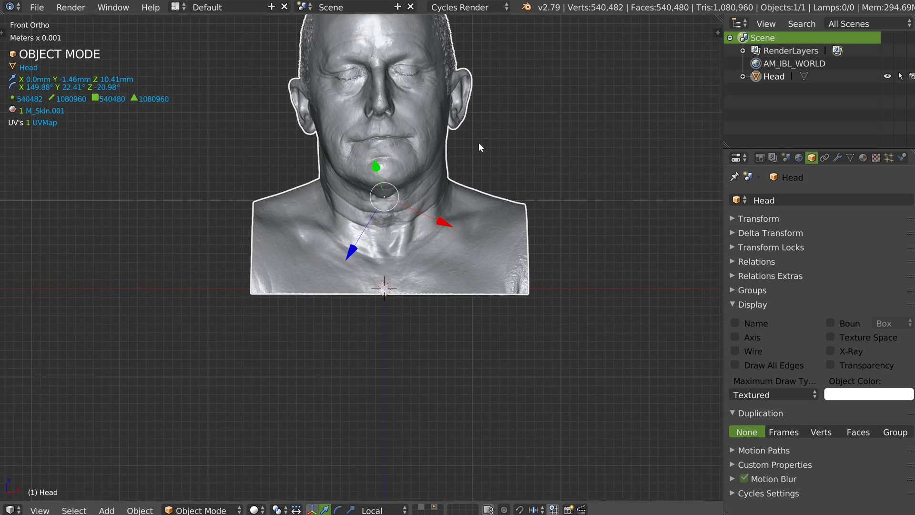
shift+middle_drag(431, 173, 447, 235)
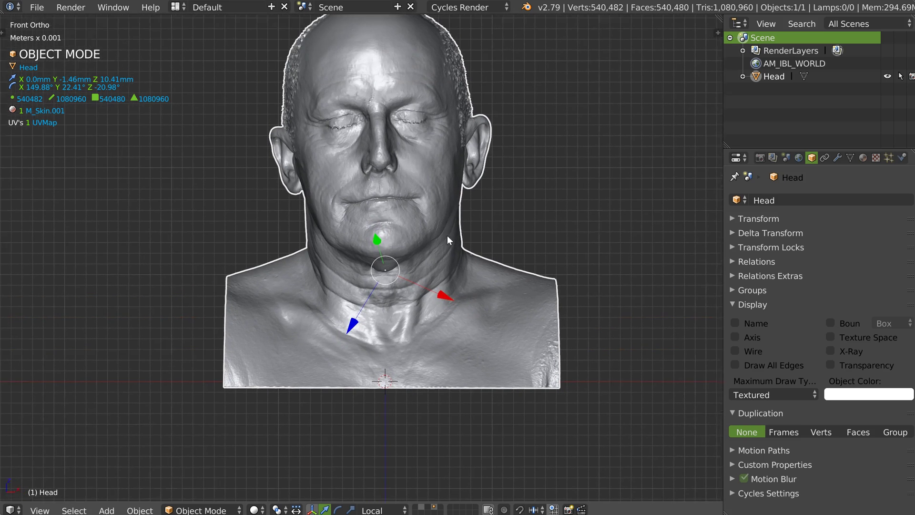
ctrl+middle_drag(493, 189, 448, 210)
key(q)
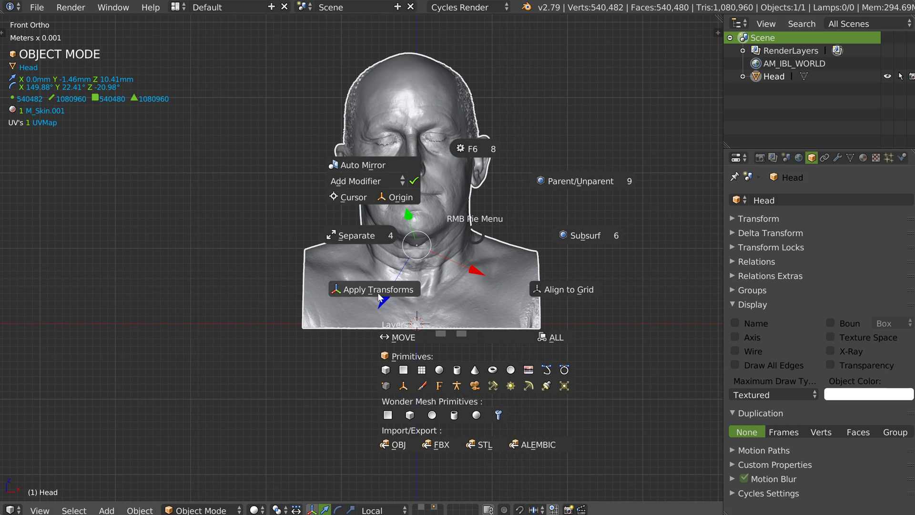
click(379, 291)
key(ctrl+a)
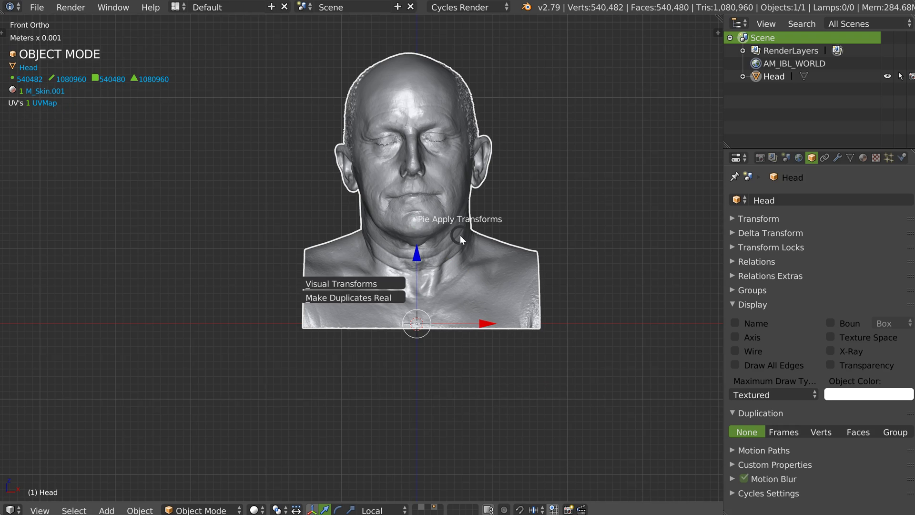
click(448, 142)
Add a plane at the world origin beneath the bust.
middle_drag(392, 194, 391, 237)
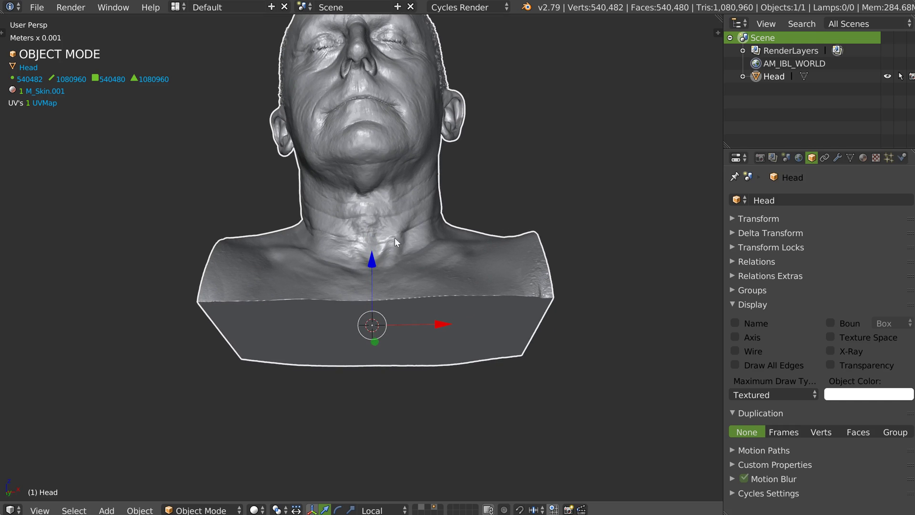
key(KP_1)
key(KP_5)
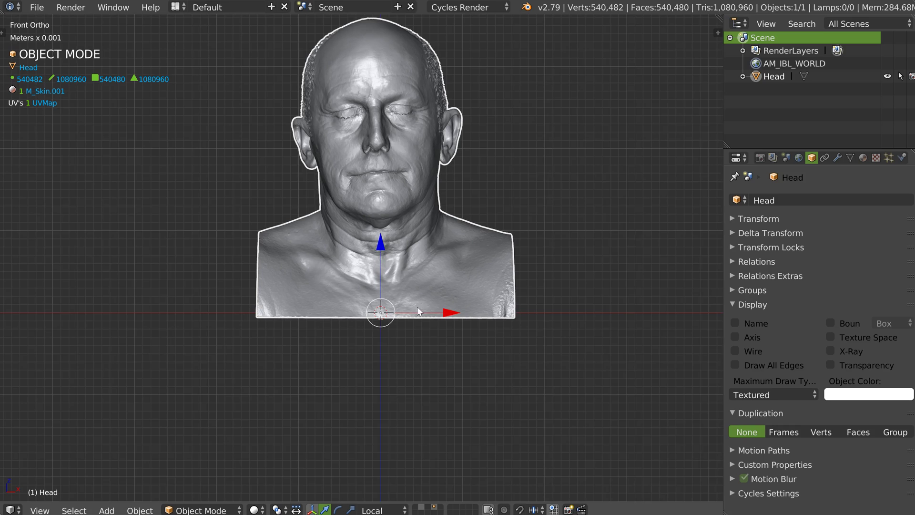
middle_drag(440, 264, 374, 274)
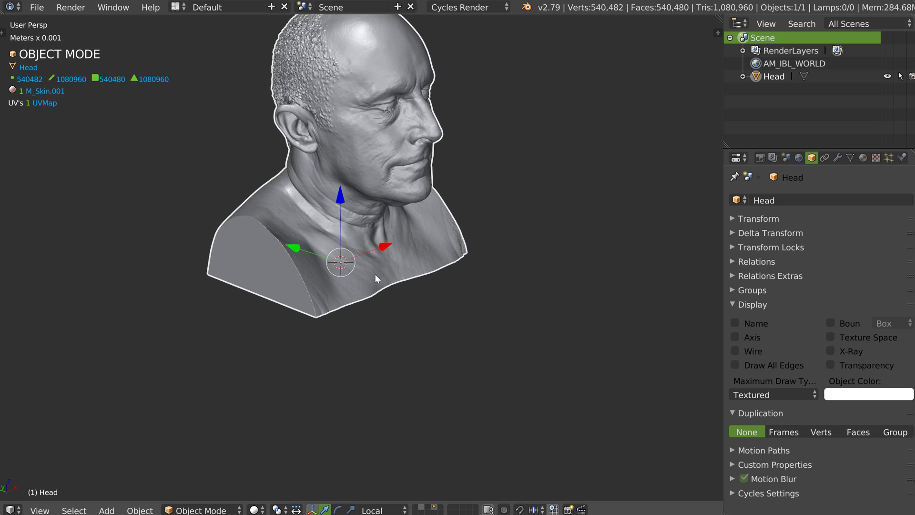
right_click(373, 275)
click(303, 413)
Scale the plane to about 16.57 overall and stretch it along X to about 20.36 so it extends beyond the bust's base.
middle_drag(333, 333, 362, 287)
key(s)
click(461, 285)
middle_drag(448, 298, 420, 287)
key(s)
key(x)
click(515, 253)
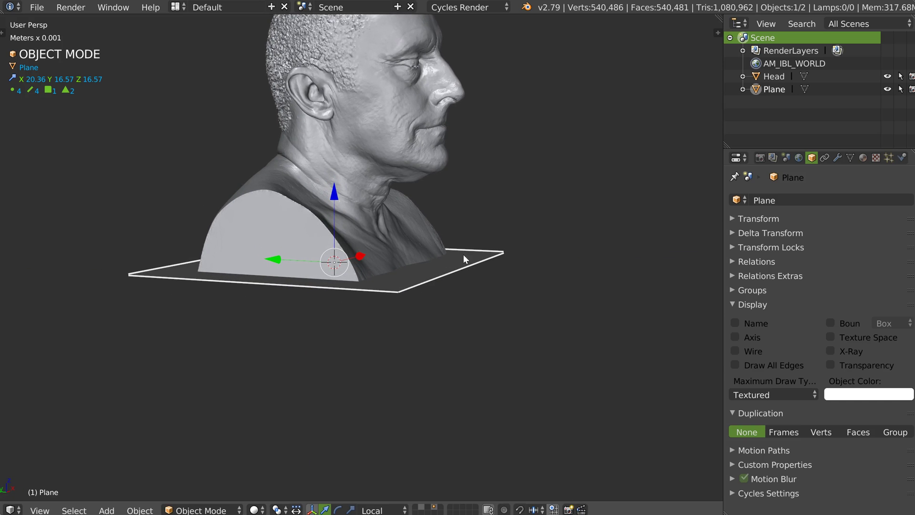
Extrude the plane's face downward to form a box below the bust's base.
middle_drag(405, 222, 378, 254)
key(Tab)
middle_drag(304, 273, 356, 278)
key(a)
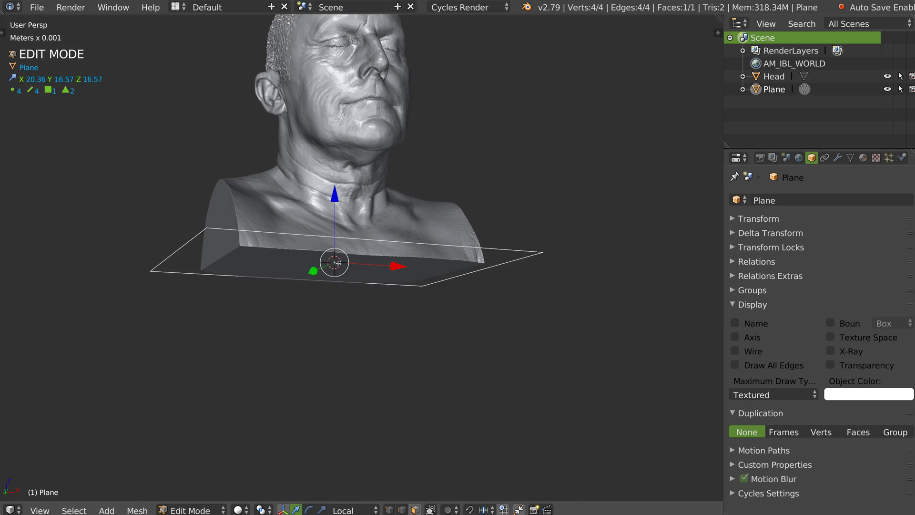
key(e)
click(324, 335)
key(Tab)
Select all of the box's faces, fix their normals, and return to Object Mode.
middle_drag(333, 265, 420, 231)
key(Tab)
key(a)
key(a)
right_click(367, 300)
click(510, 357)
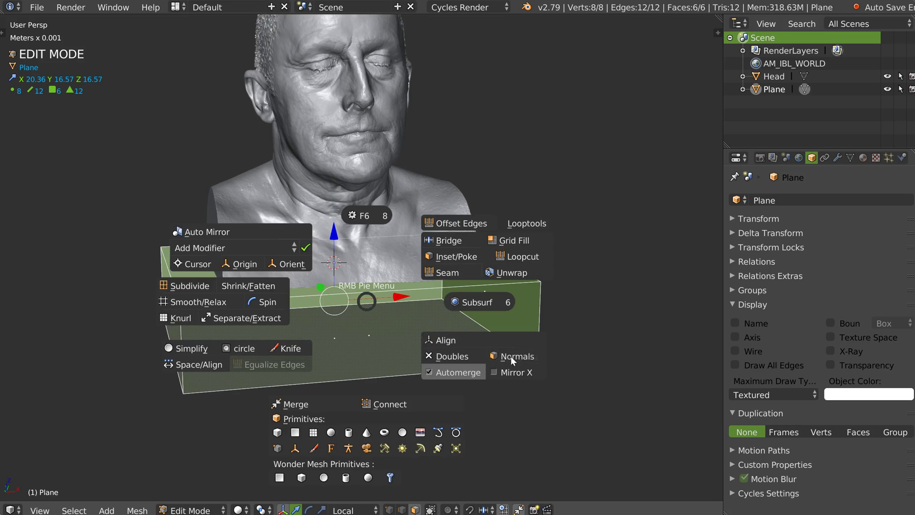
key(Tab)
click(410, 250)
mouse_move(268, 275)
middle_down()
mouse_move(421, 275)
mouse_move(265, 282)
middle_up()
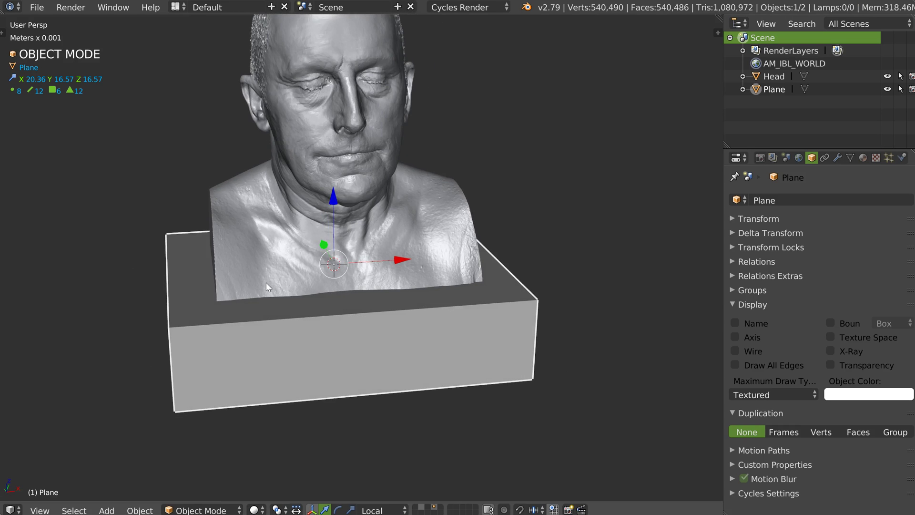
Subtract the box from the head with a Speedflow Boolean difference and apply the modifier.
shift+right_click(450, 212)
key(space)
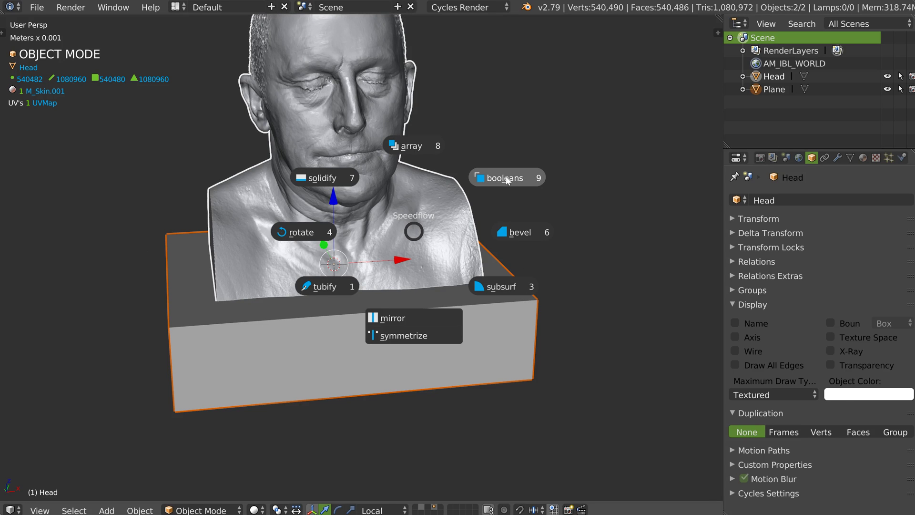
click(505, 178)
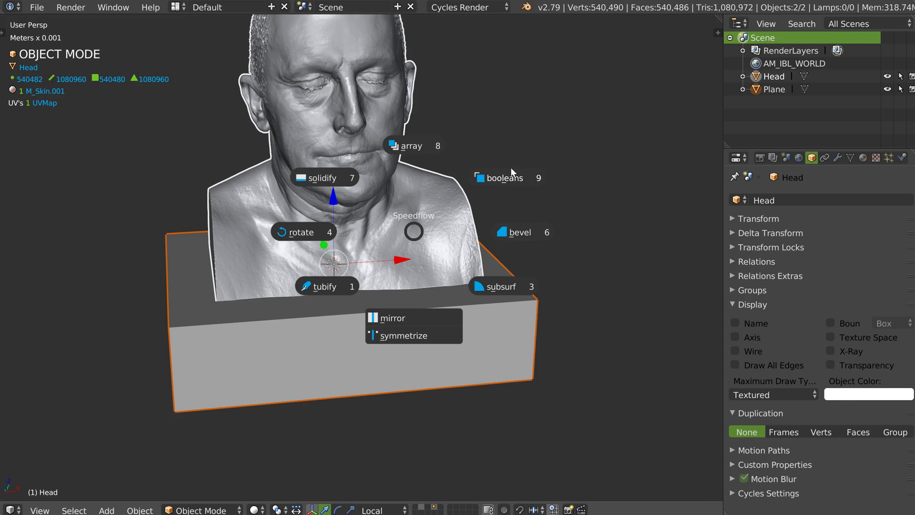
click(507, 178)
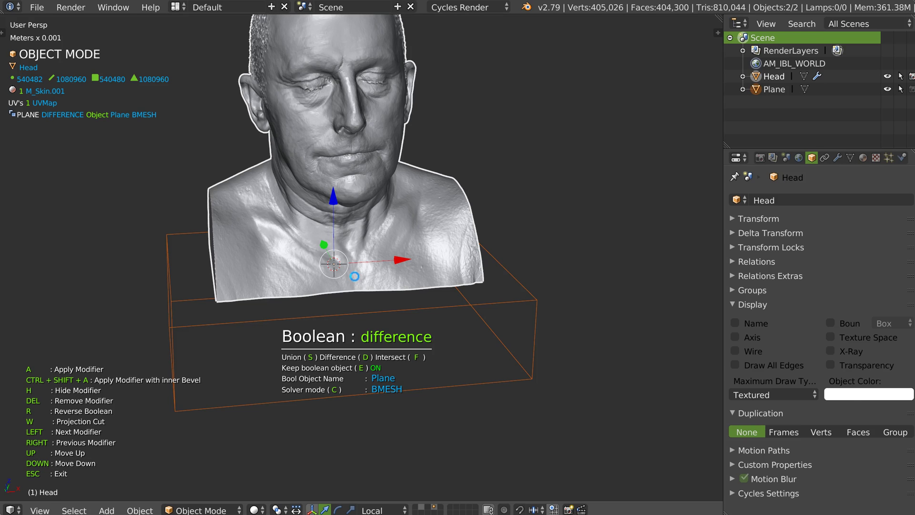
key(a)
Delete the cutter box and inspect the trimmed base of the bust from the front.
key(x)
click(359, 249)
key(q)
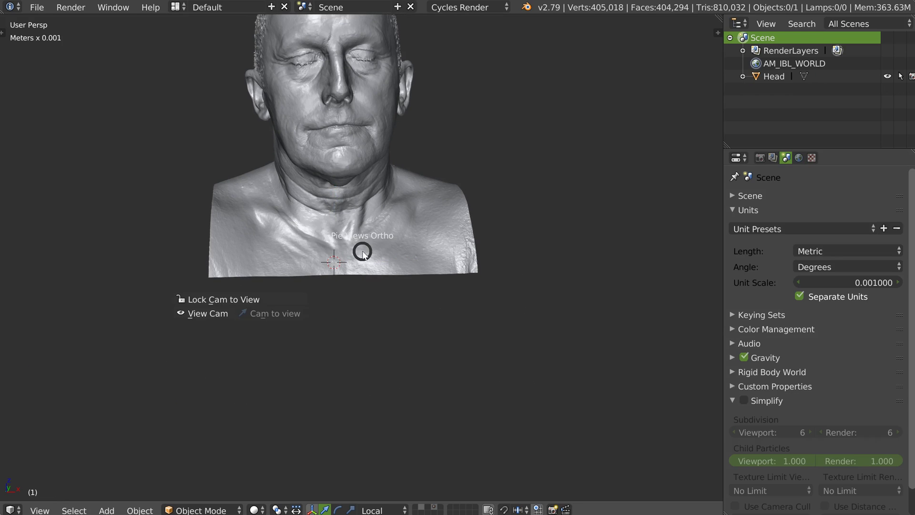
click(285, 198)
scroll(362, 177, up, 4)
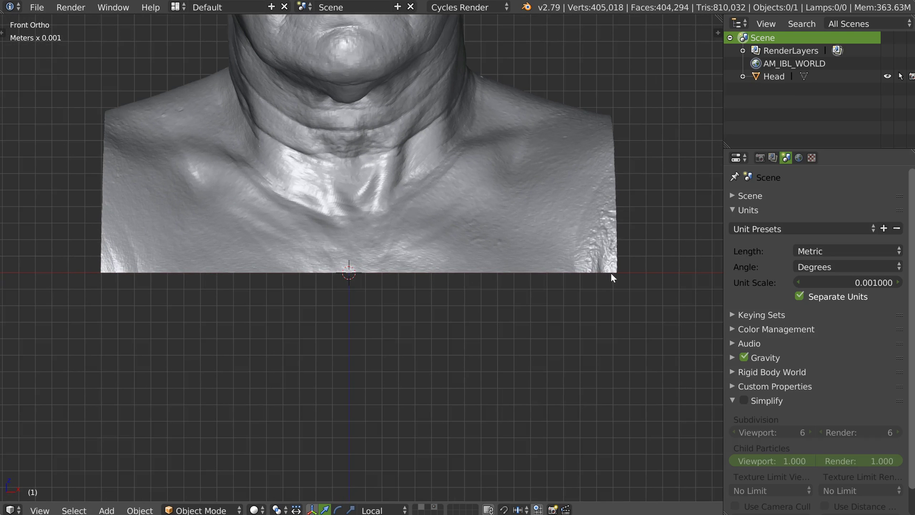
scroll(276, 252, up, 1)
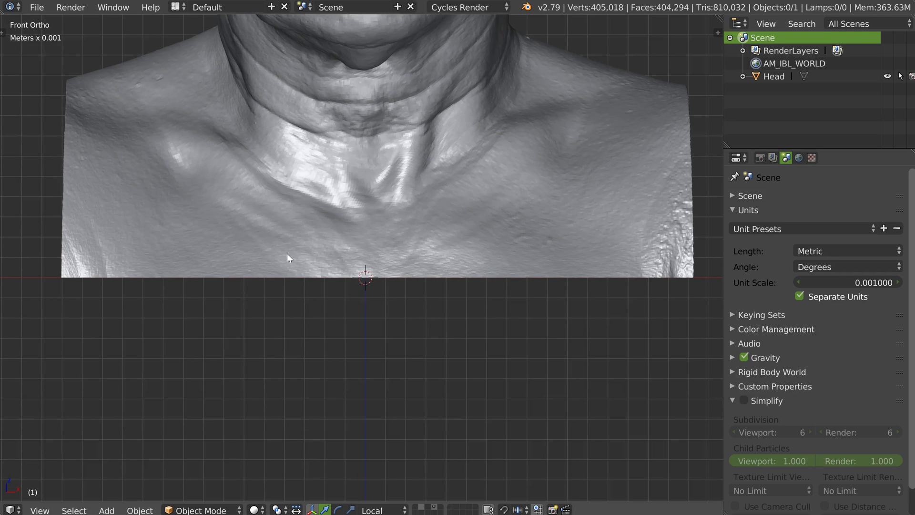
Add a cube at the world origin in the bust's scene.
scroll(385, 243, up, 1)
scroll(384, 242, down, 7)
shift+middle_drag(381, 195, 392, 246)
shift+middle_drag(392, 245, 423, 236)
shift+middle_drag(423, 237, 441, 214)
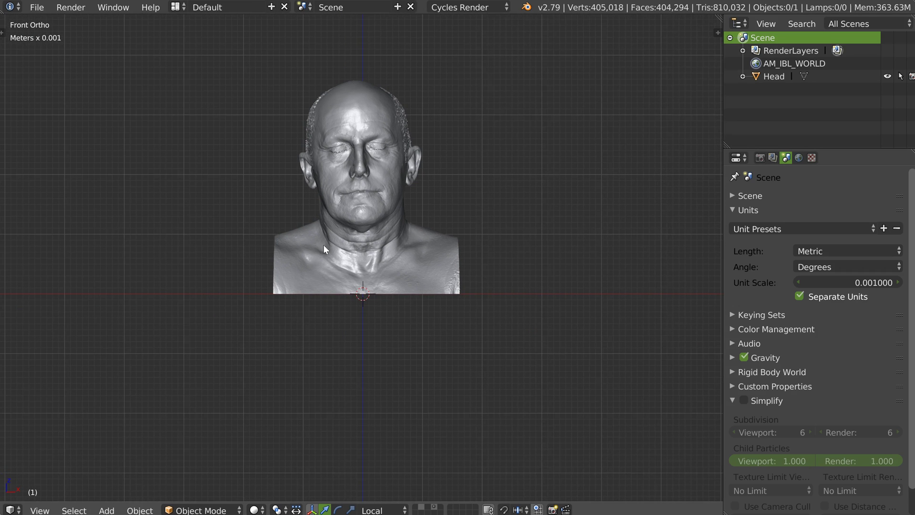
middle_drag(345, 171, 356, 237)
right_click(356, 236)
click(268, 384)
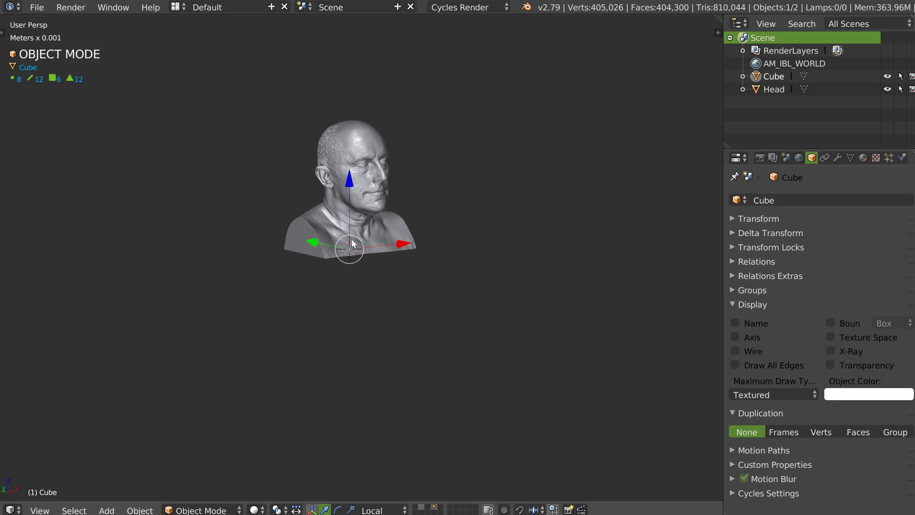
Set the cube's X, Y and Z scale to 100.
key(n)
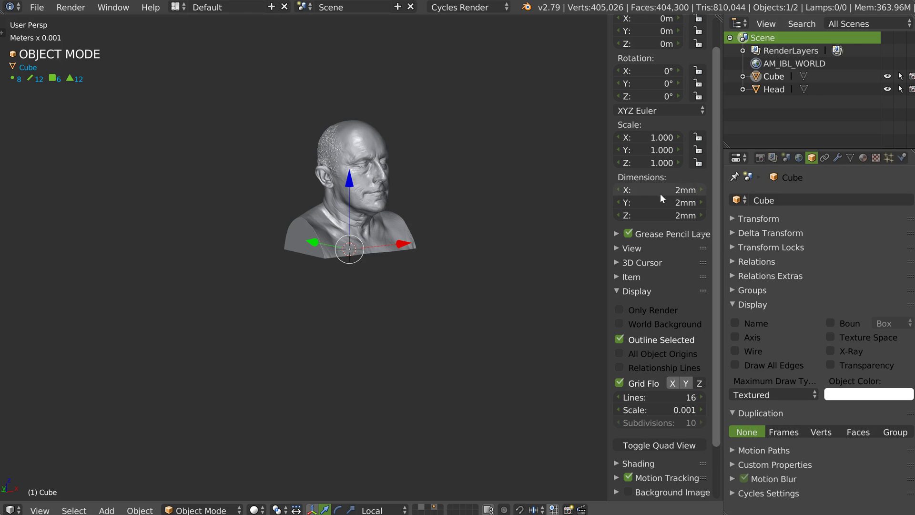
drag(648, 138, 650, 164)
text(100)
key(Return)
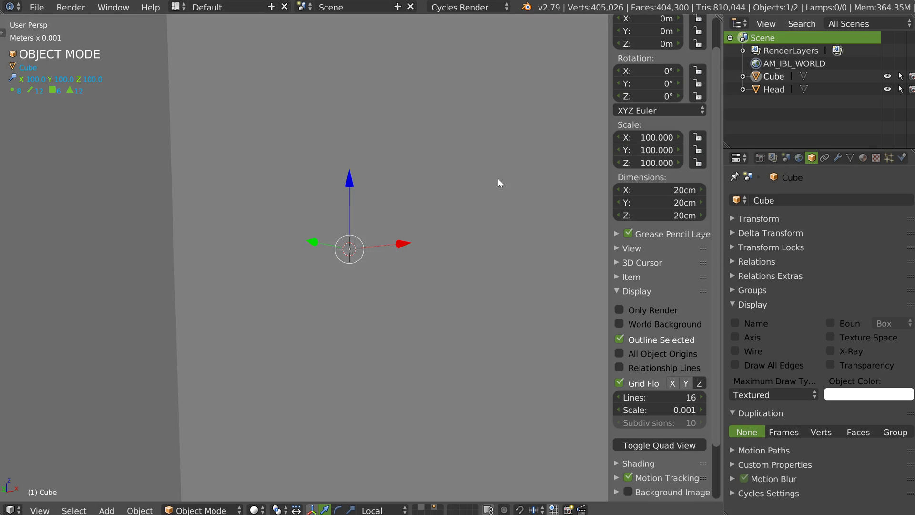
scroll(407, 288, down, 8)
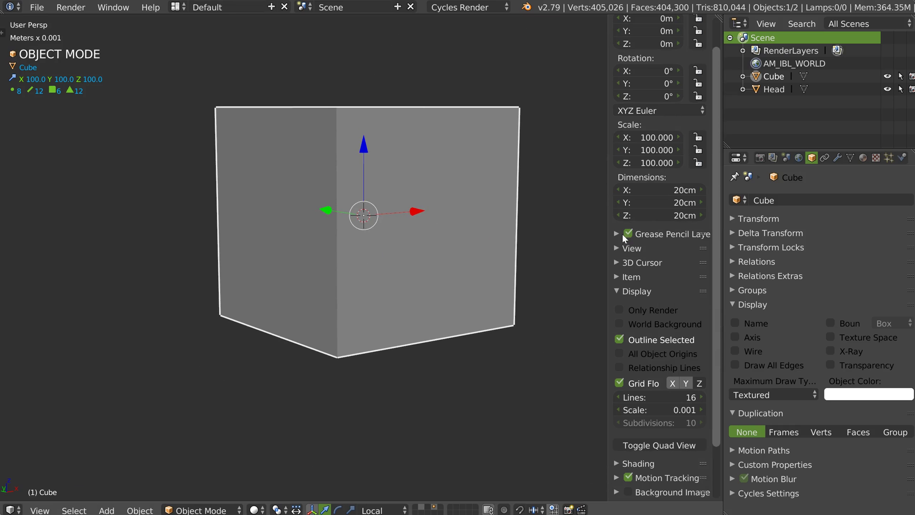
Set the cube's origin to its bottom face and clear its location so it stands on the world origin.
middle_drag(358, 191, 285, 204)
key(Tab)
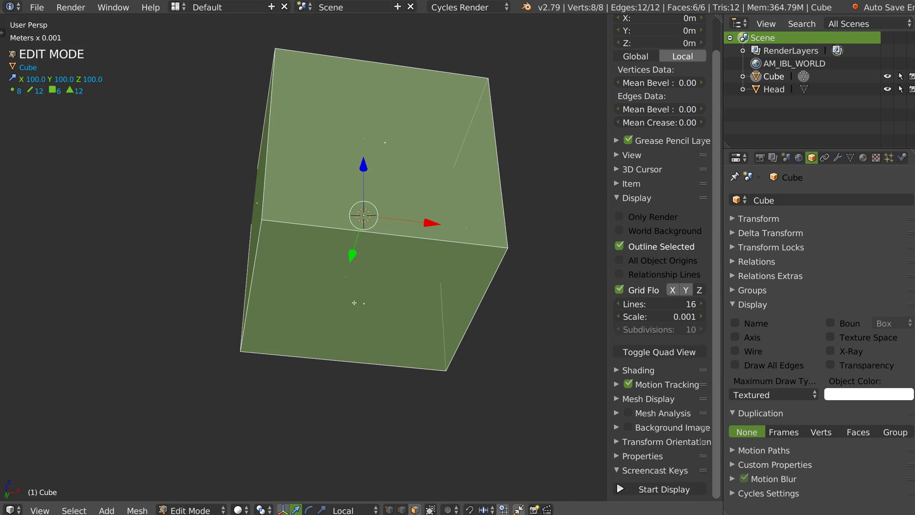
right_click(358, 301)
middle_drag(360, 290, 367, 235)
key(Tab)
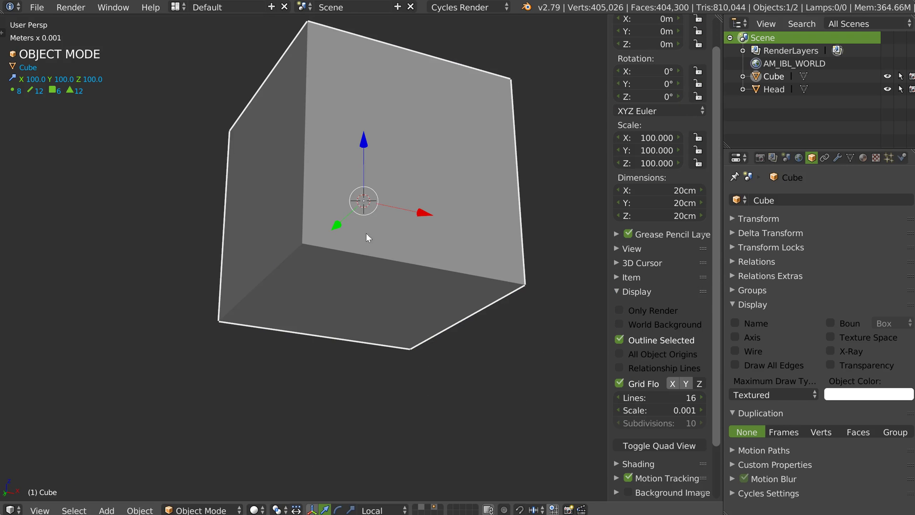
key(shift+s)
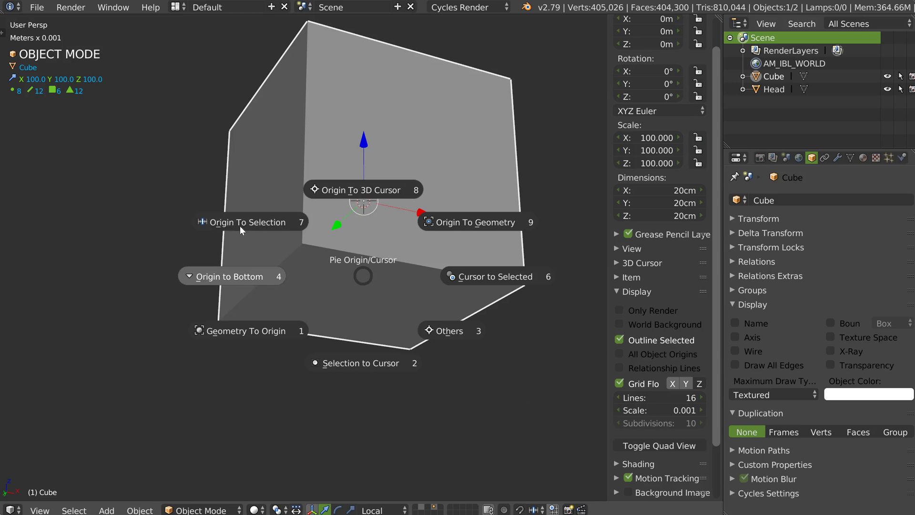
click(236, 277)
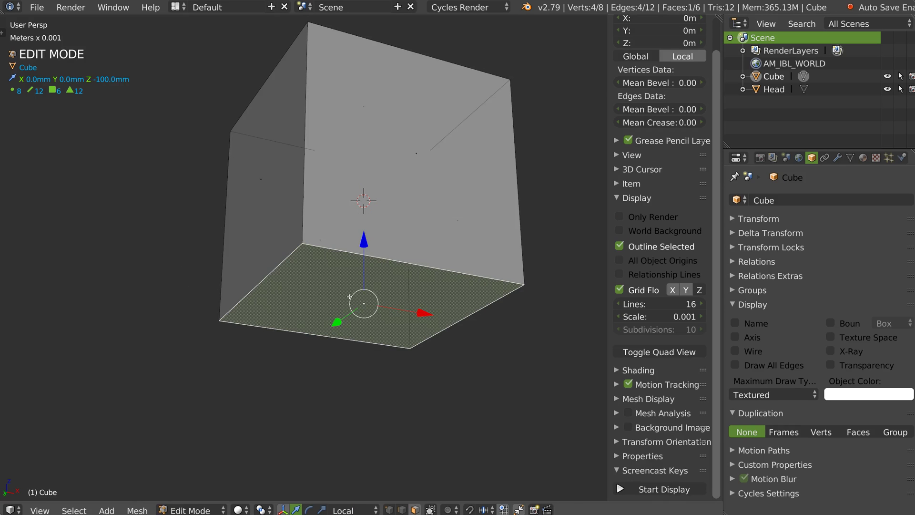
key(alt+g)
Switch the cube's display to wireframe so the bust can be seen inside it.
middle_drag(362, 264, 339, 246)
scroll(340, 245, up, 1)
shift+middle_drag(374, 135, 386, 267)
key(space)
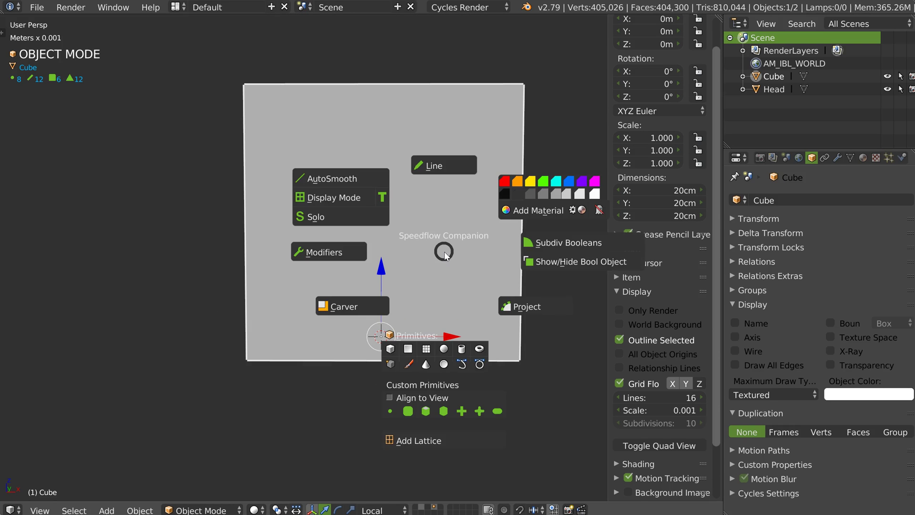
click(347, 195)
middle_drag(351, 228, 413, 211)
scroll(441, 220, up, 1)
scroll(405, 216, down, 2)
middle_drag(359, 274, 414, 215)
scroll(414, 215, up, 1)
In the front view, scale the head up uniformly to about 5.55 to match the cube's height.
key(q)
click(325, 255)
scroll(368, 285, up, 2)
right_click(366, 306)
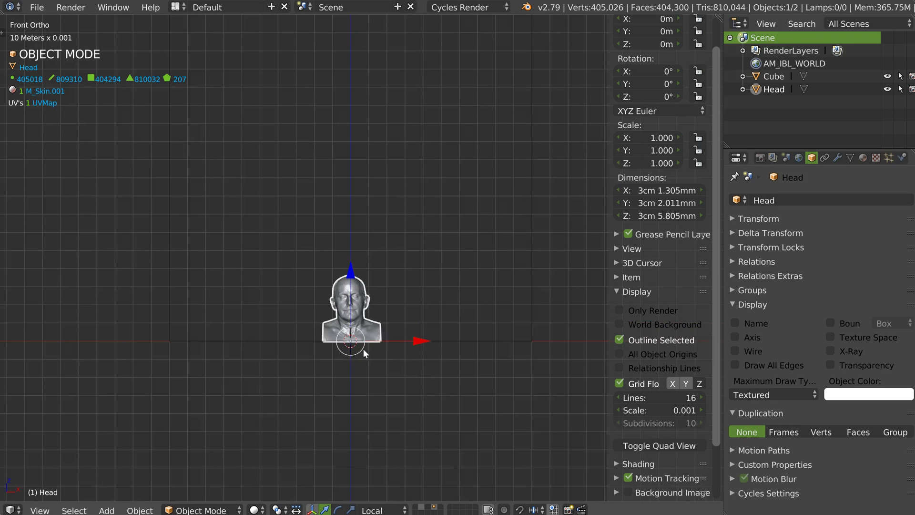
key(s)
click(413, 209)
shift+middle_drag(413, 209, 401, 348)
key(s)
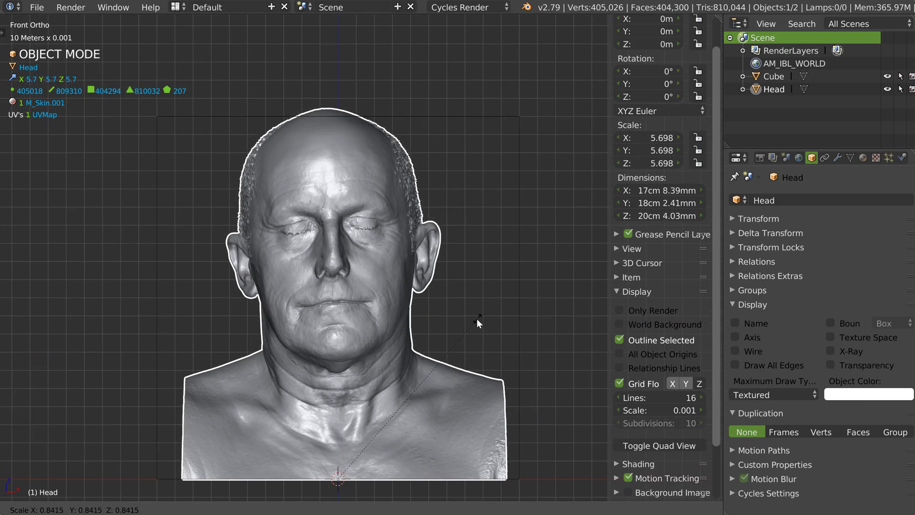
click(474, 322)
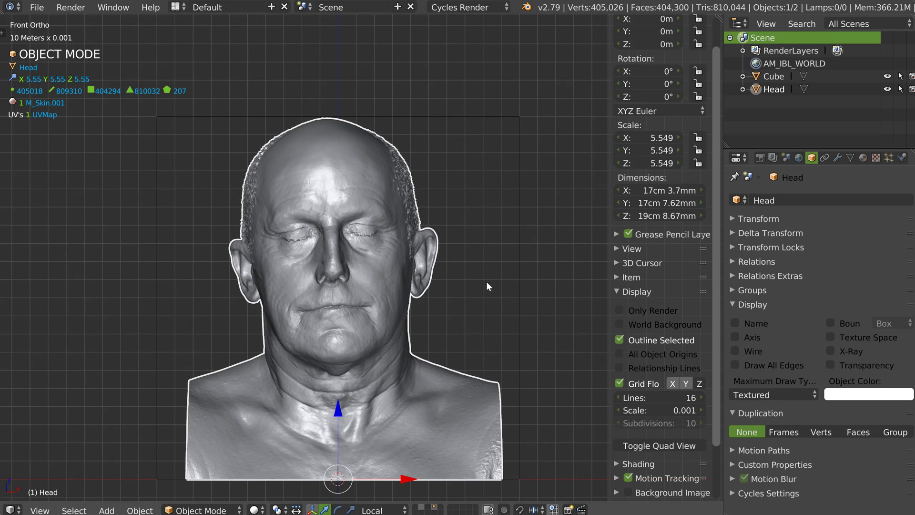
scroll(486, 281, down, 1)
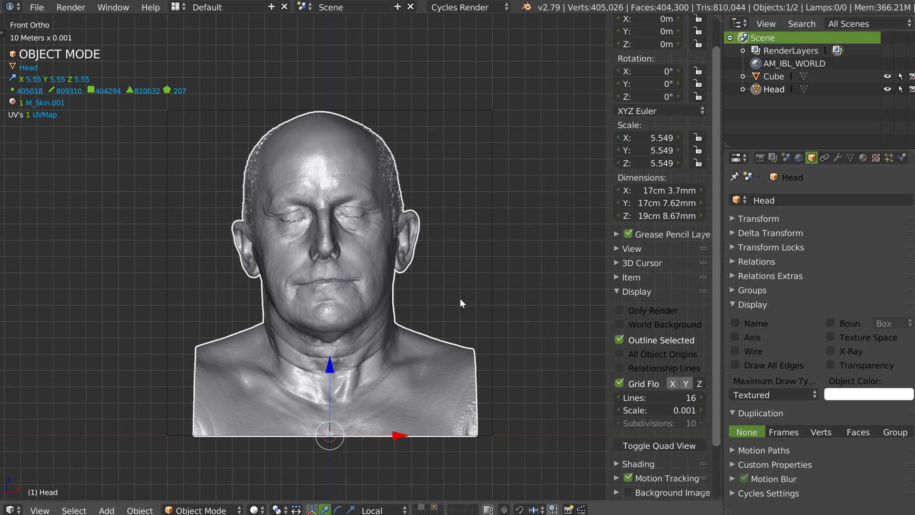
Apply the head's transforms, delete the reference cube, and reselect the head.
key(ctrl+a)
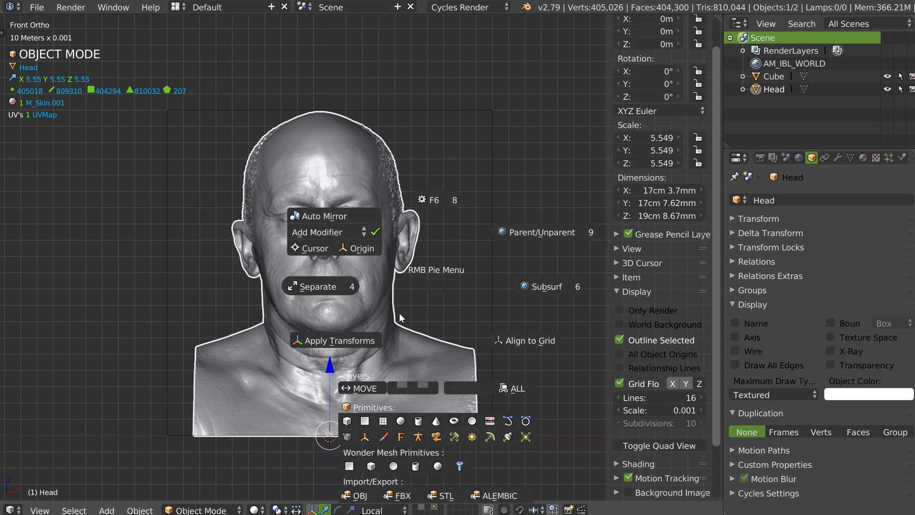
click(346, 341)
middle_drag(395, 265, 535, 245)
right_click(530, 247)
key(x)
click(464, 259)
middle_drag(436, 274, 386, 300)
right_click(385, 303)
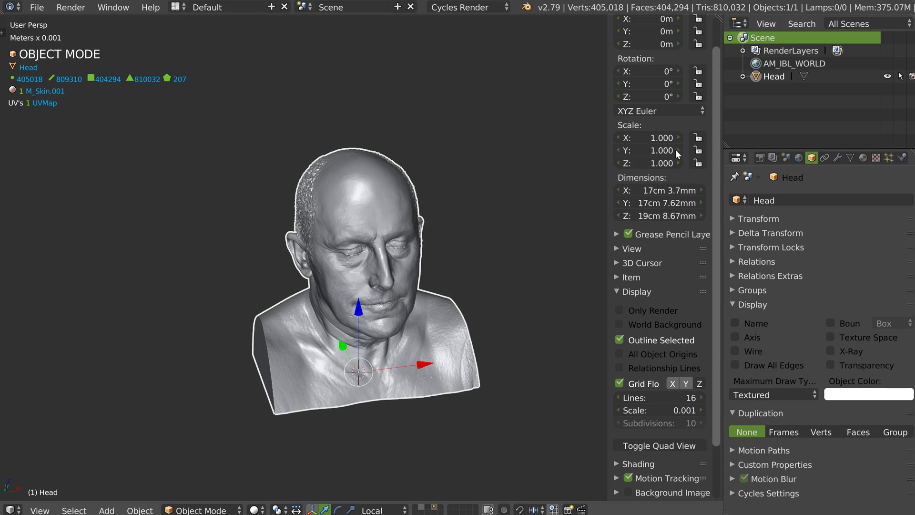
Rotate the head freely with trackball rotation and move it away from the world origin, applying its transforms.
middle_drag(287, 331, 329, 293)
scroll(373, 279, up, 1)
scroll(330, 292, up, 1)
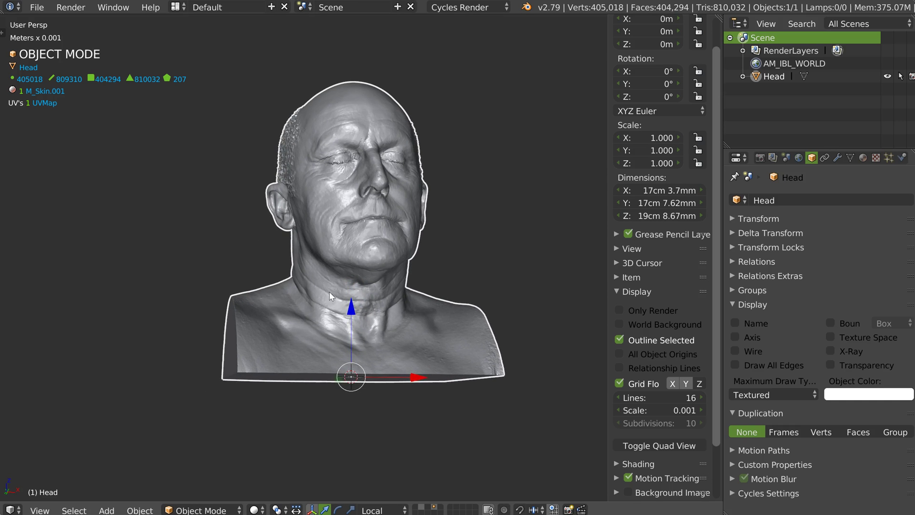
key(r)
key(r)
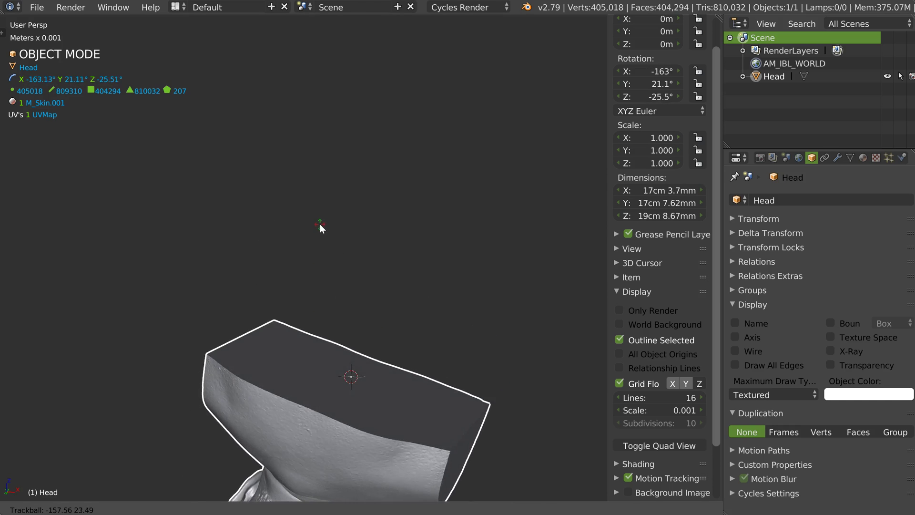
key(g)
middle_drag(505, 265, 388, 264)
right_click(387, 264)
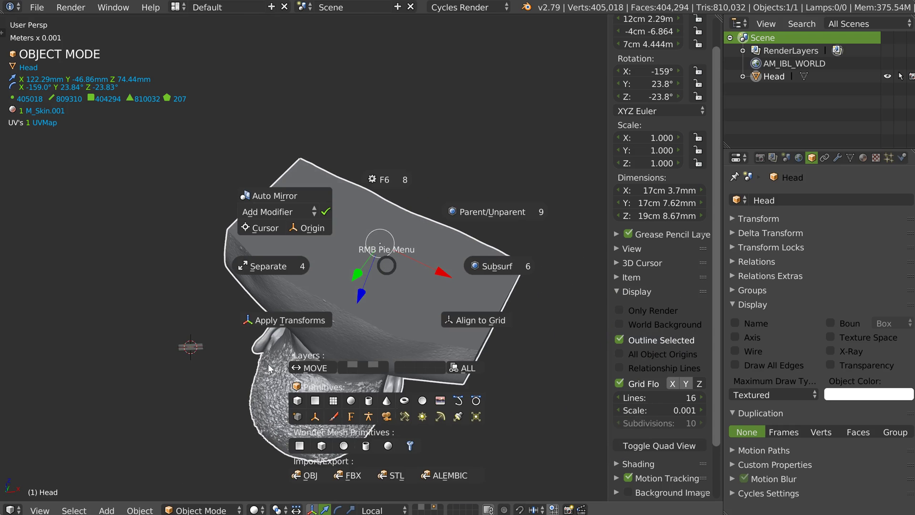
click(275, 323)
middle_drag(245, 315, 345, 270)
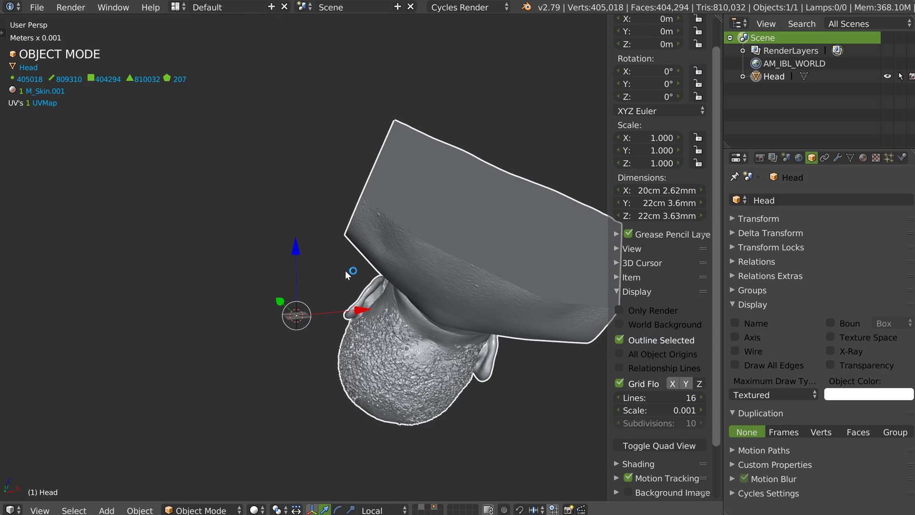
Enter Edit Mode on the head, limit selection to visible geometry, and select the flat bottom face of the base.
key(Tab)
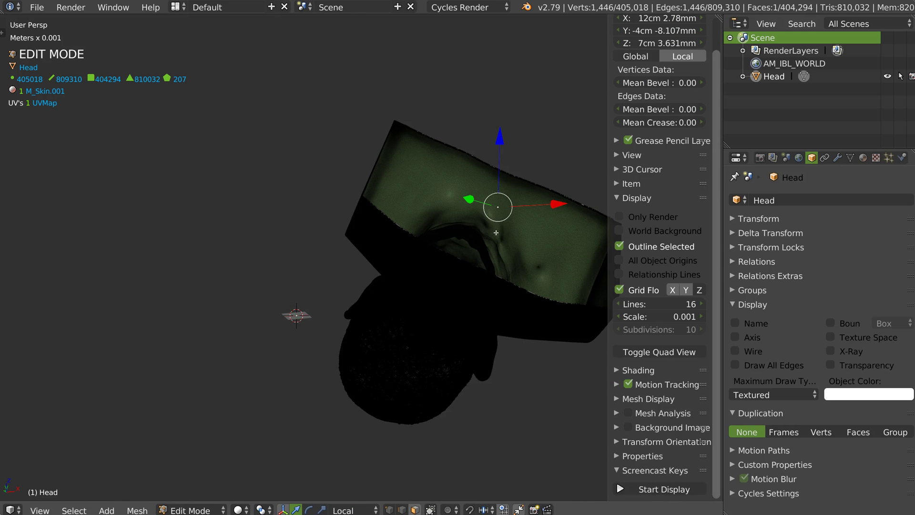
middle_drag(504, 229, 473, 240)
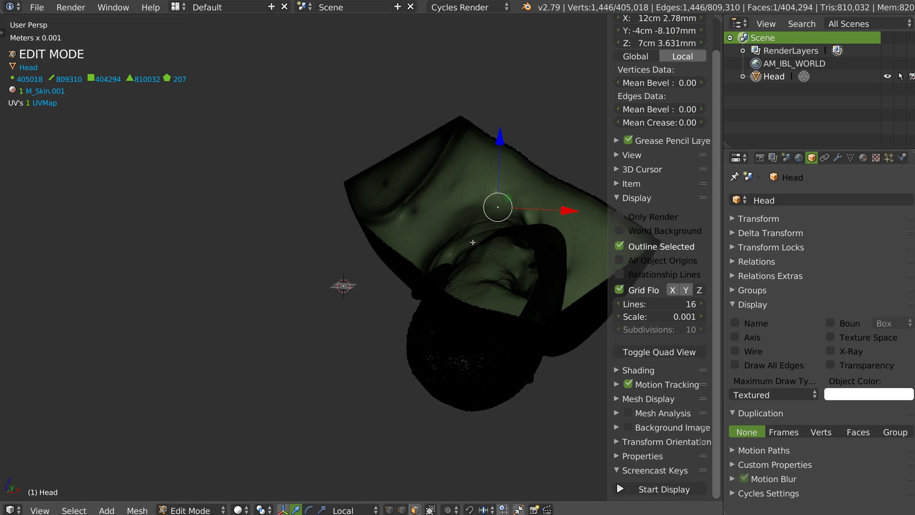
key(shift+z)
click(436, 163)
key(ctrl+Tab)
click(373, 172)
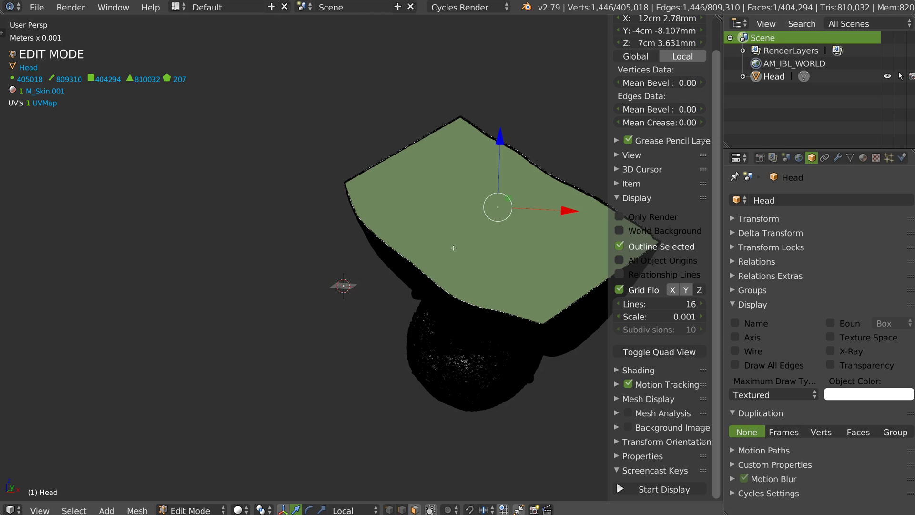
key(a)
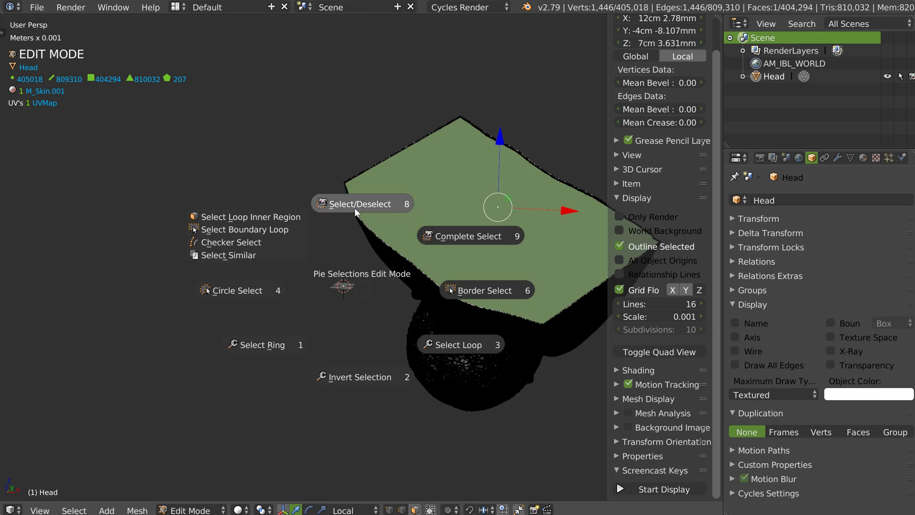
click(367, 202)
right_click(498, 209)
middle_drag(422, 220, 465, 223)
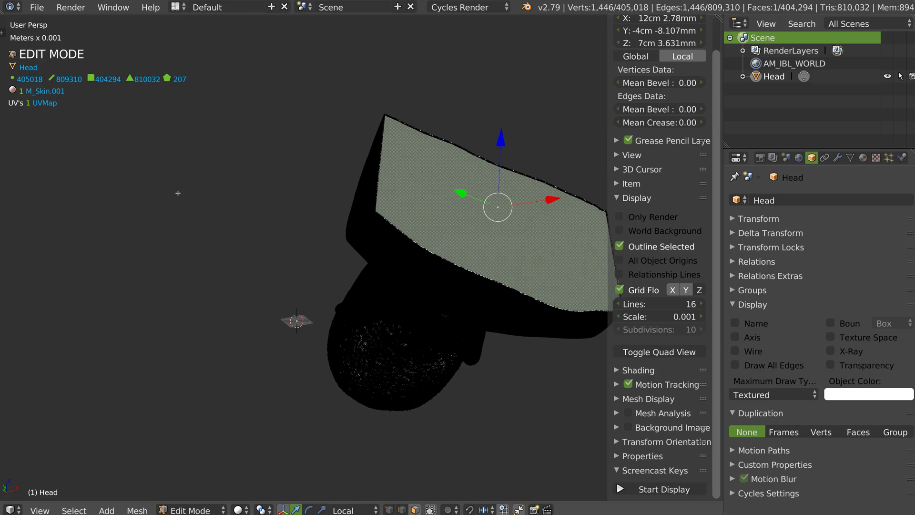
Run Copy Custom Orientation from the selected base face and clear the bust's rotation and location.
key(t)
click(44, 21)
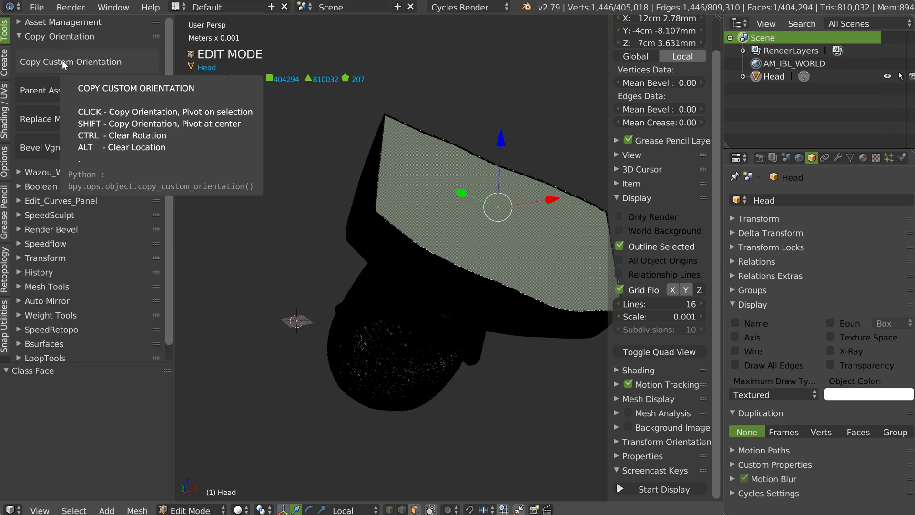
click(62, 60)
click(106, 60)
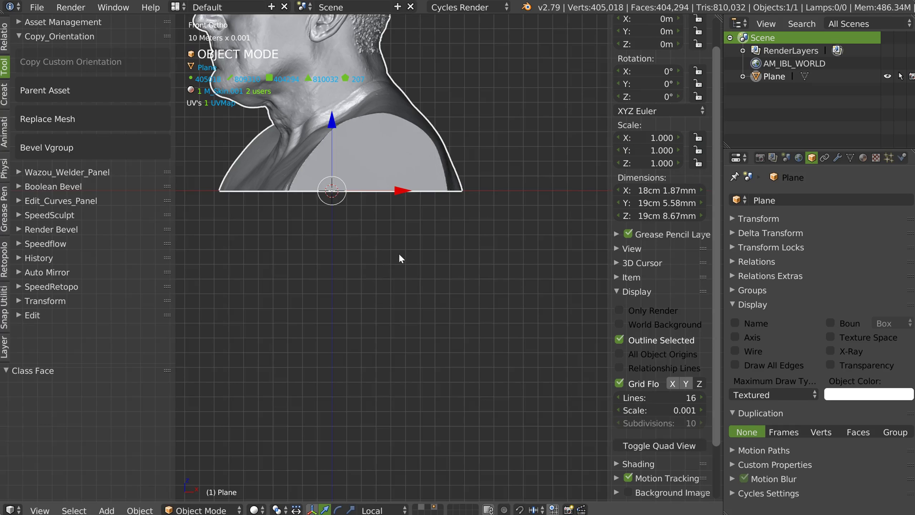
Rotate the bust 75.5° about the global Z axis so the face looks straight toward the front view.
middle_drag(324, 212, 413, 192)
key(KP_1)
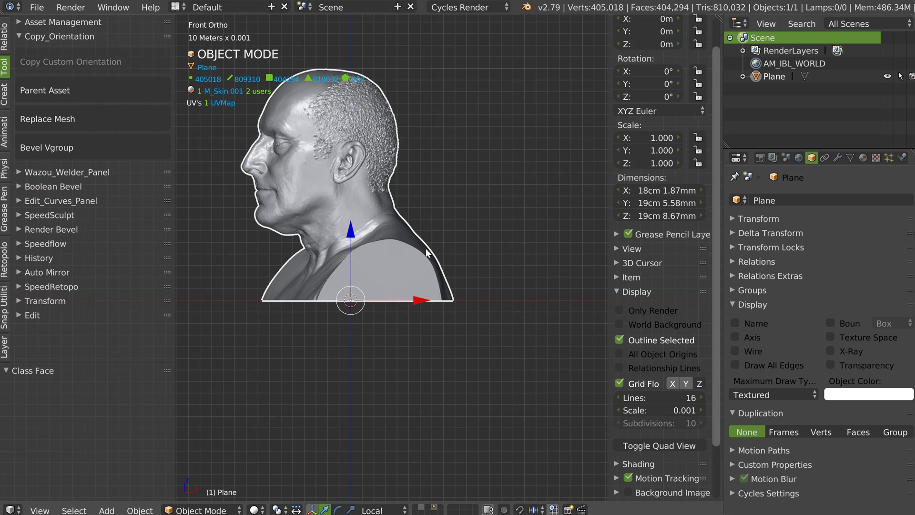
key(r)
key(z)
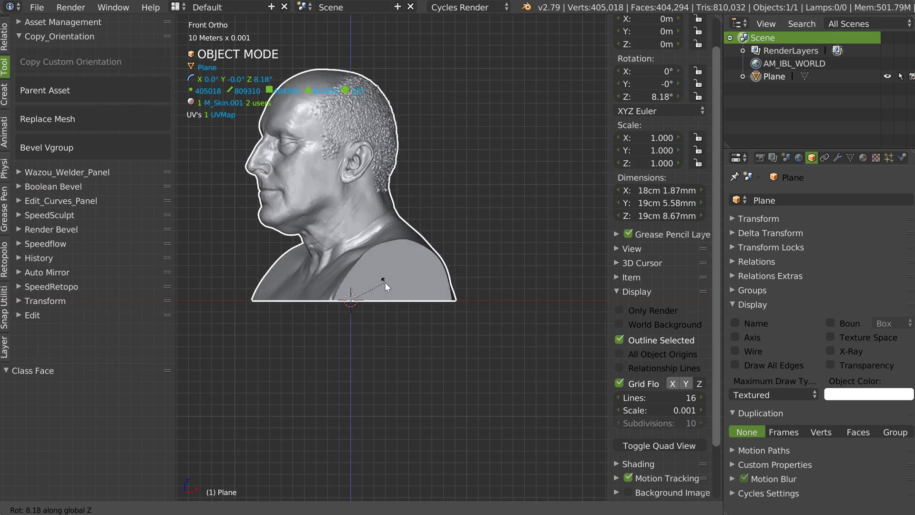
click(393, 334)
middle_drag(450, 179, 329, 224)
key(KP_1)
scroll(390, 224, up, 4)
scroll(389, 224, down, 1)
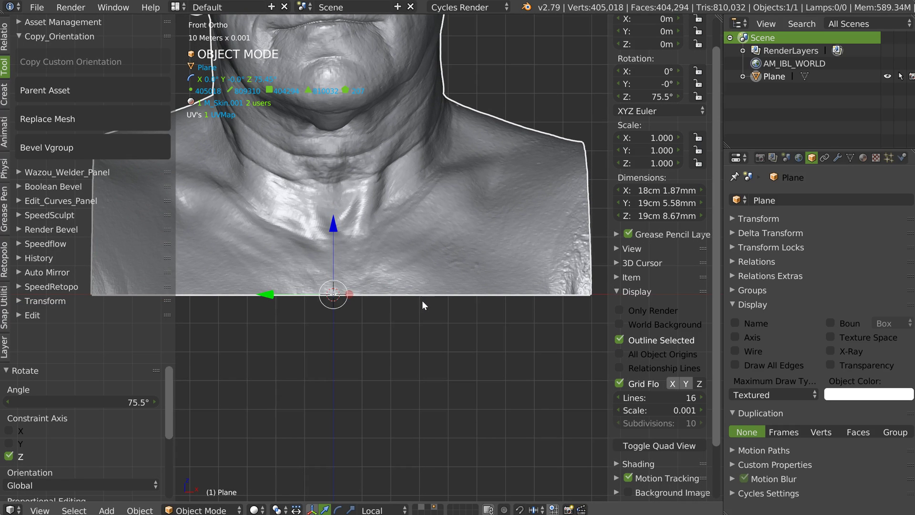
scroll(438, 247, down, 3)
shift+scroll(425, 220, up, 4)
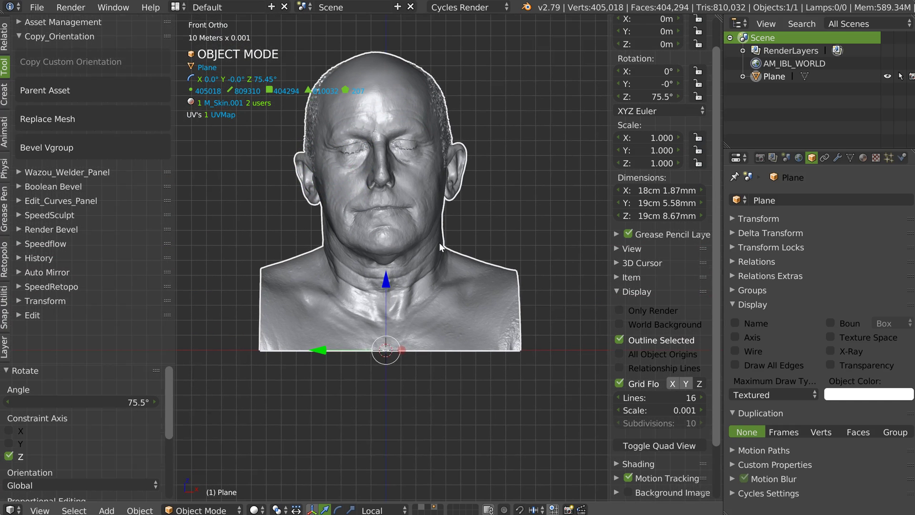
Apply the transforms of the realigned bust.
right_click(434, 244)
click(338, 298)
middle_drag(483, 239, 443, 212)
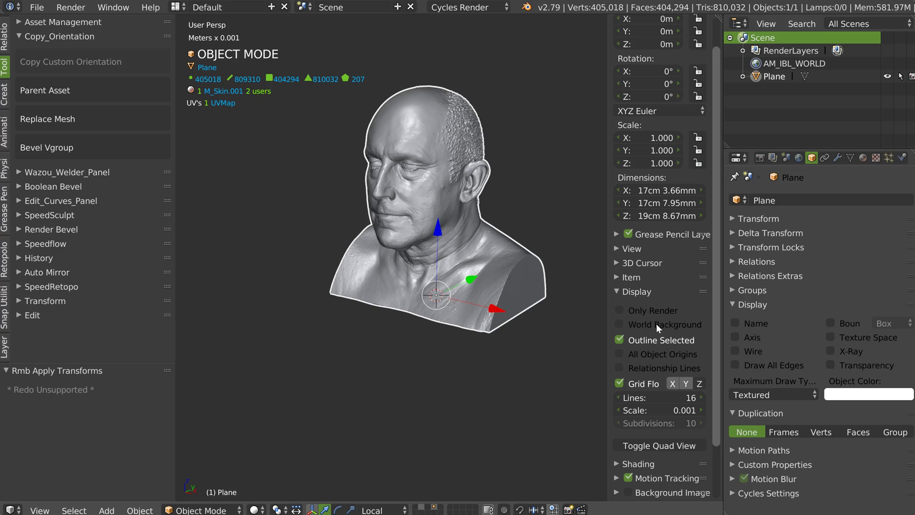
Set the viewport's clip end distance to 100 m.
scroll(658, 327, down, 1)
click(630, 240)
click(622, 357)
click(622, 357)
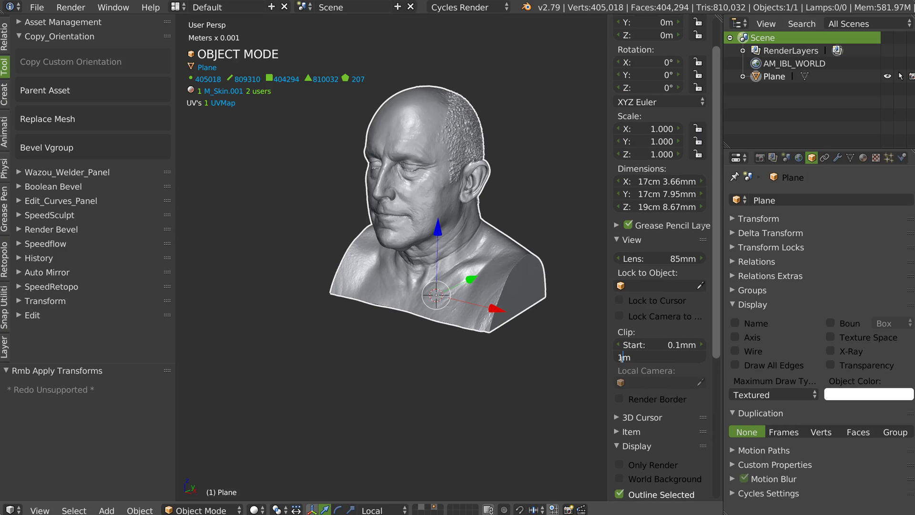
text(00)
key(Return)
middle_drag(515, 191, 390, 253)
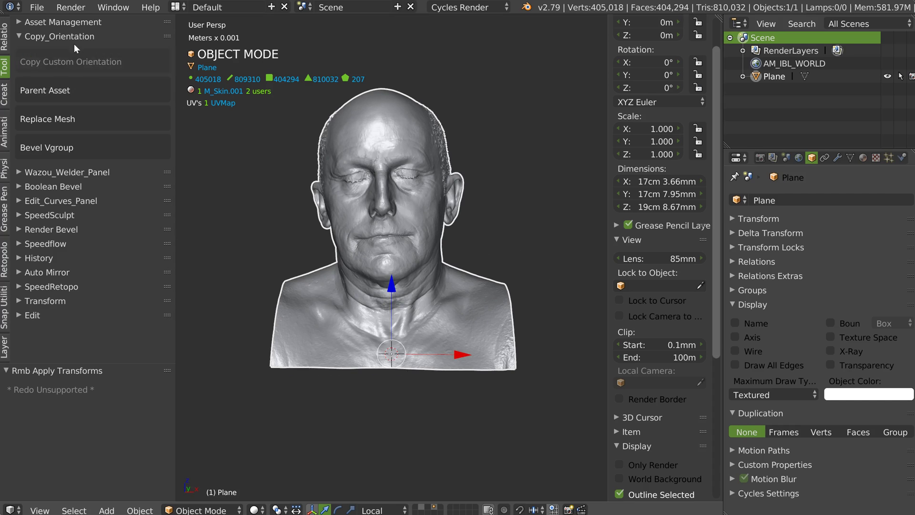
click(106, 90)
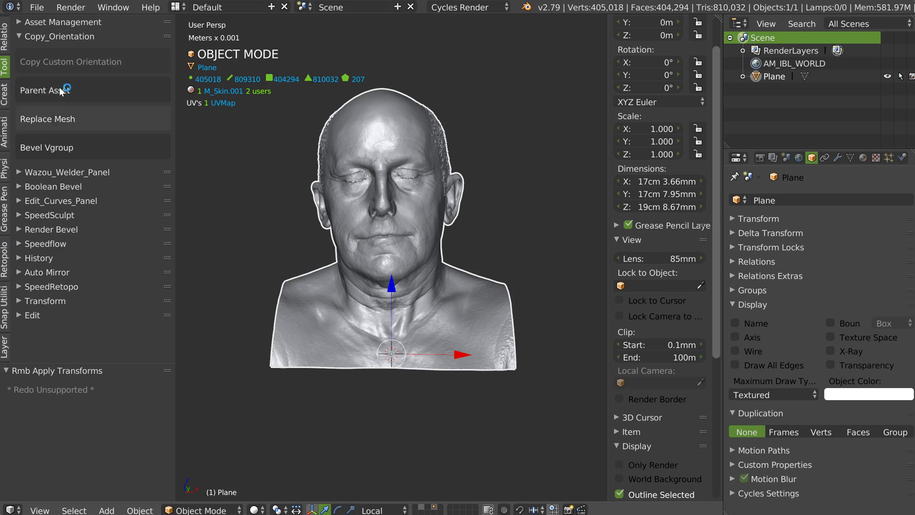
Collapse the Edit_Curves_Panel and Copy_Orientation tool sections and hide the viewport's tool shelf.
click(71, 204)
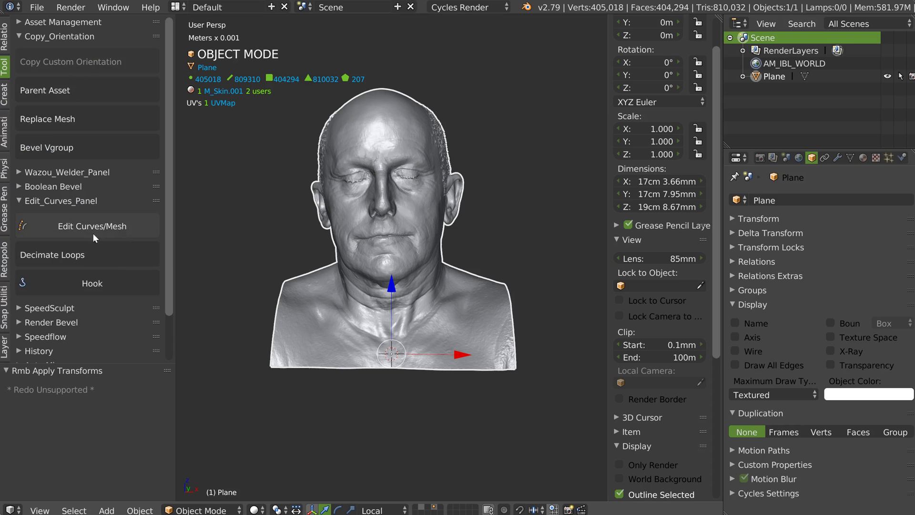
click(52, 202)
click(58, 36)
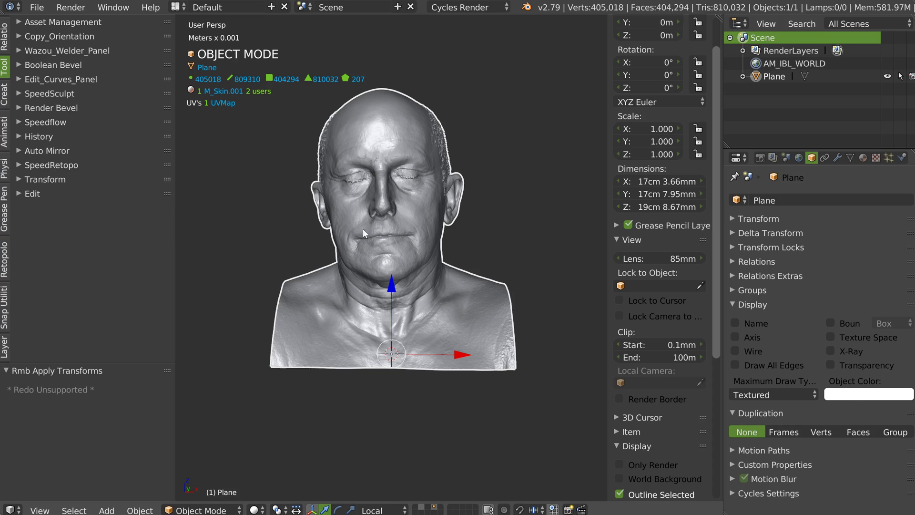
key(t)
middle_drag(325, 244, 334, 251)
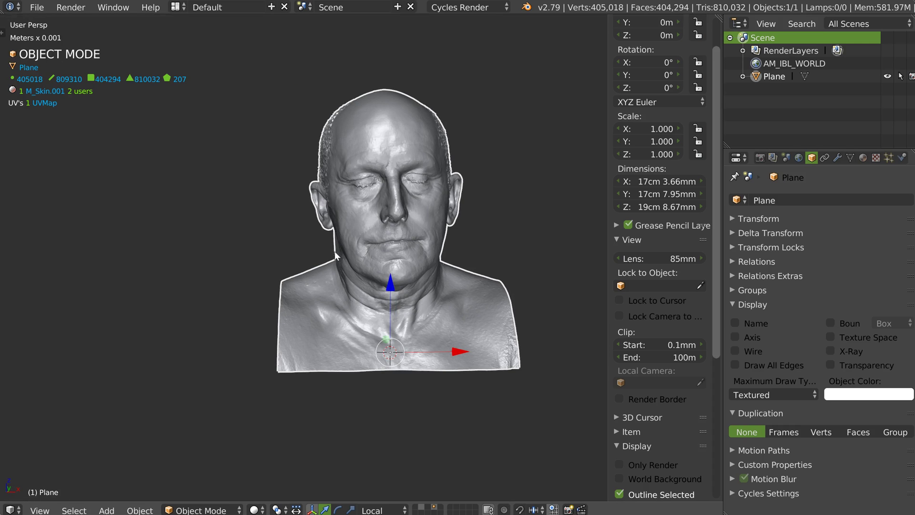
scroll(351, 234, up, 1)
key(shift+q)
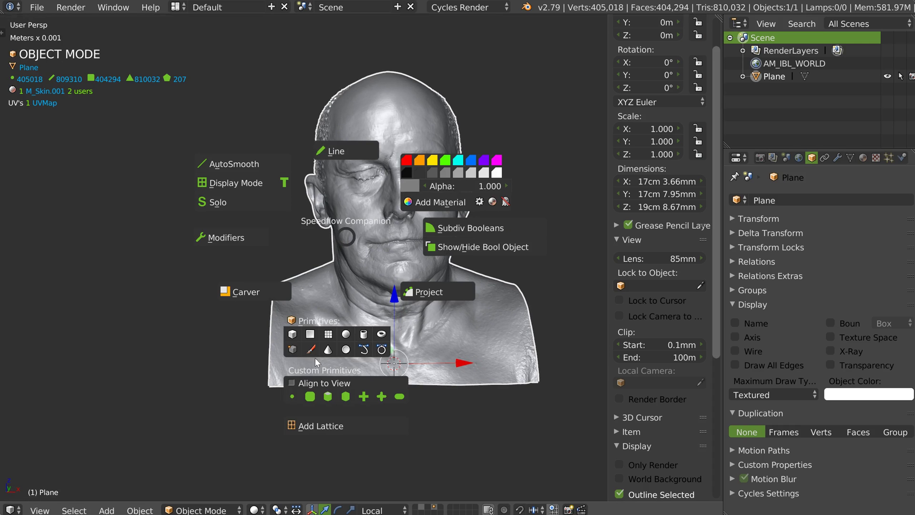
mouse_move(330, 318)
middle_drag(330, 315, 321, 262)
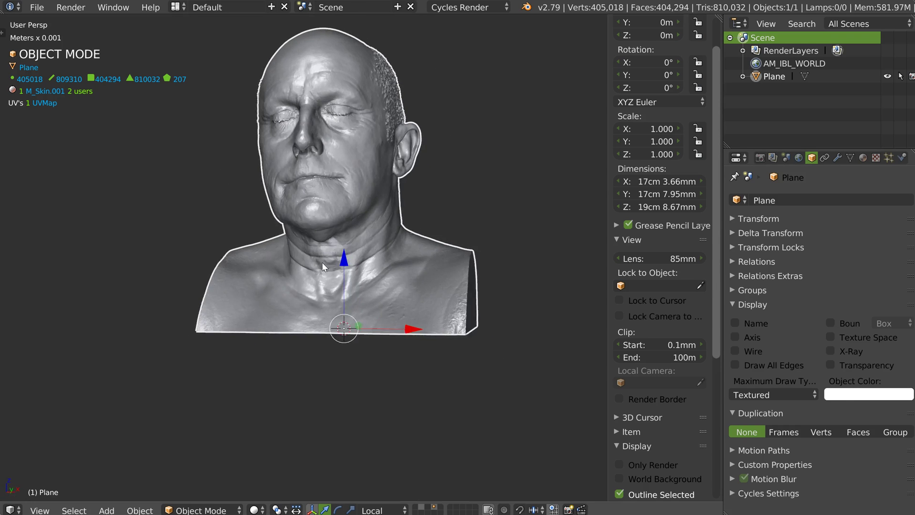
In the front view, add a cube overlapping the bust's lower shoulder corner and scale it to about 7 cm per side.
key(KP_1)
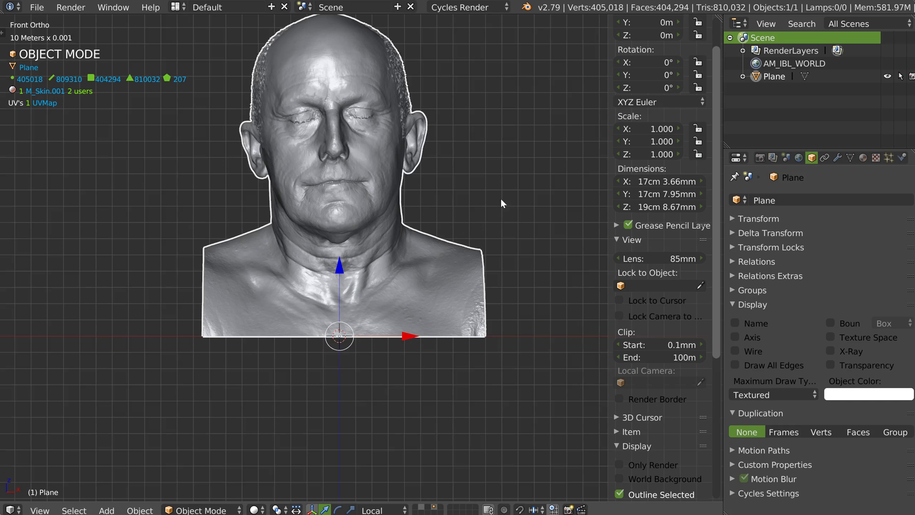
right_click(408, 296)
click(327, 427)
click(523, 346)
key(s)
click(625, 371)
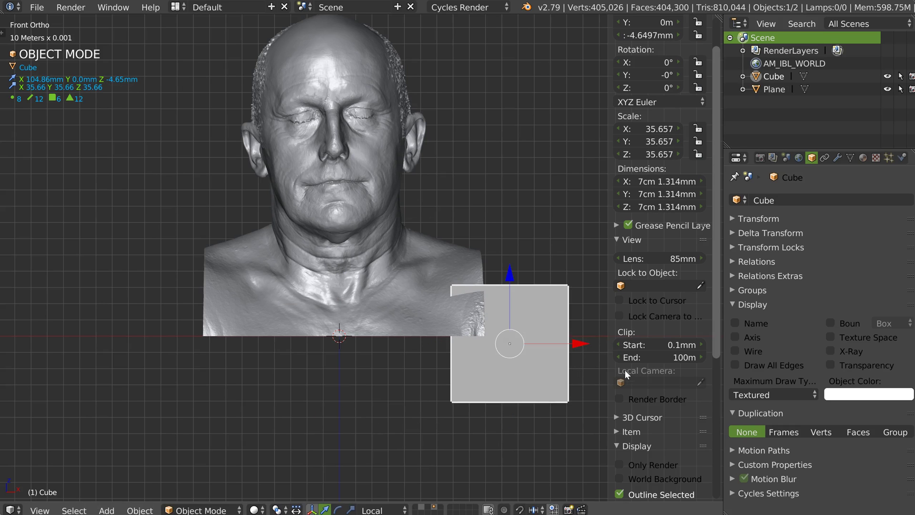
Try rotating the cube about 60° and enlarging it to about 12 cm per side, and delete it.
key(r)
click(468, 216)
key(s)
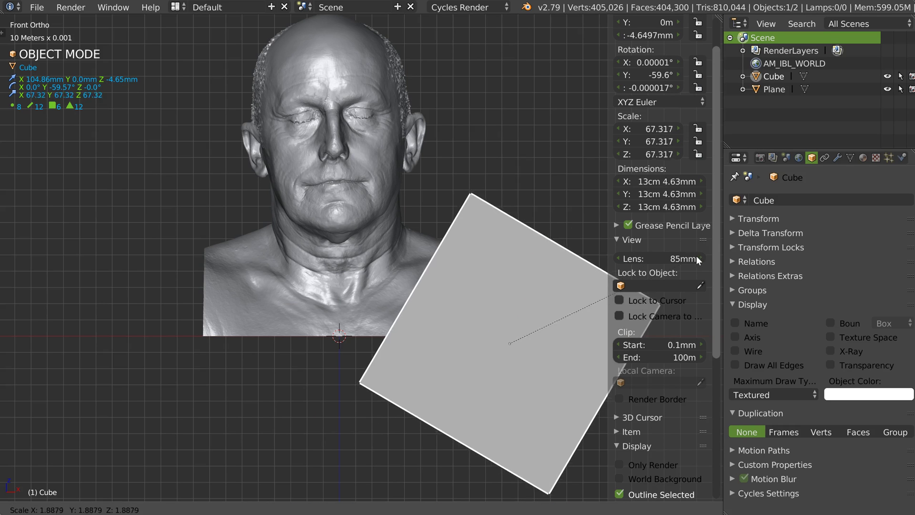
click(665, 247)
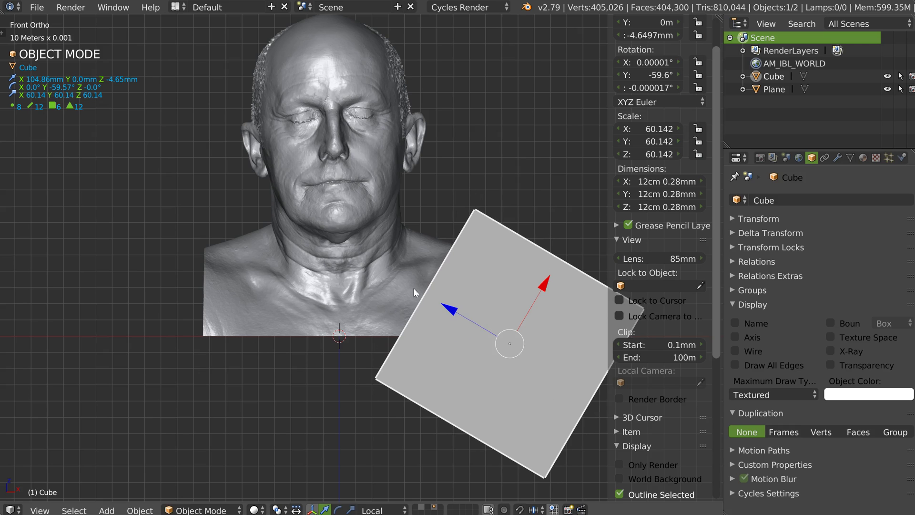
key(x)
click(442, 298)
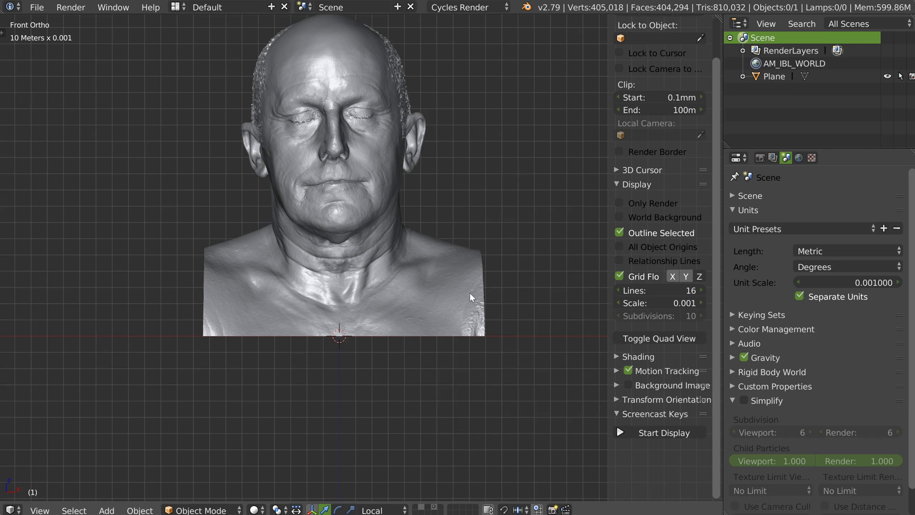
Hide the viewport's properties sidebar to give the bust more room.
key(n)
middle_drag(402, 317, 359, 290)
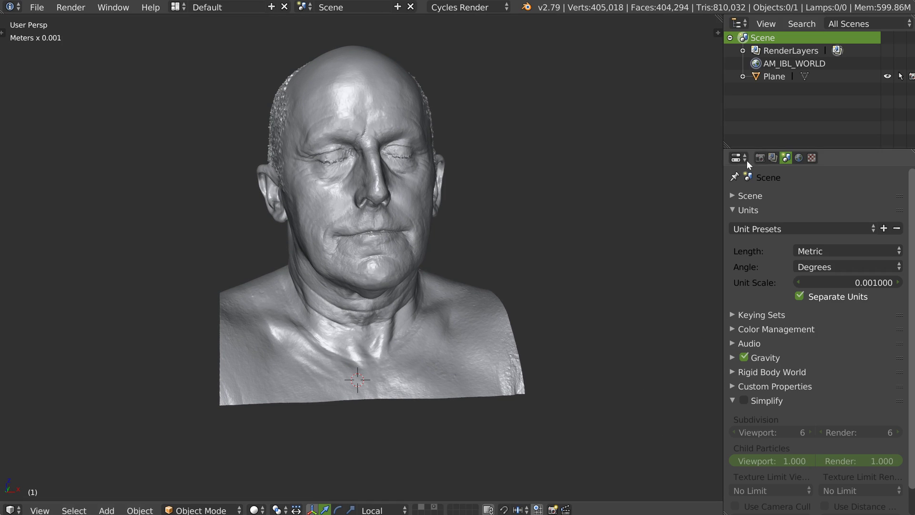
middle_drag(357, 322, 324, 292)
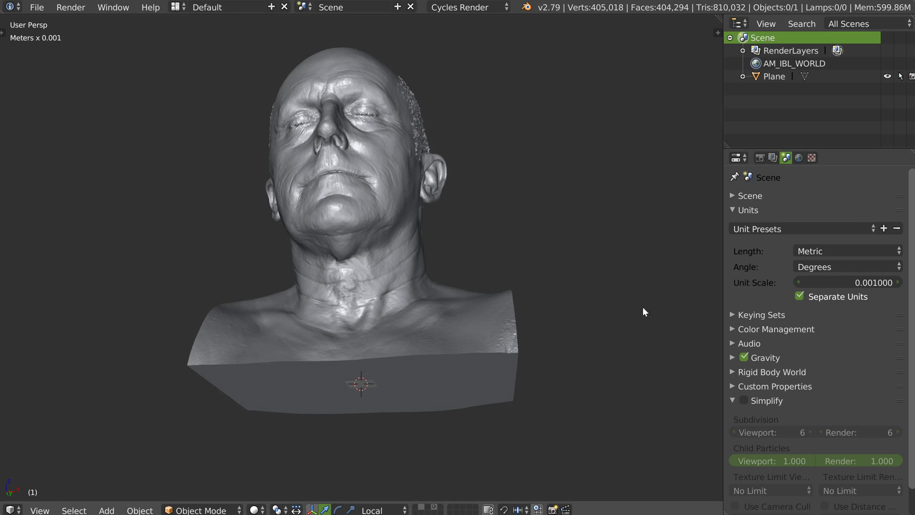
Select the bust and look through the available origin and cursor placement options.
right_click(482, 357)
middle_drag(448, 224, 453, 247)
key(shift+s)
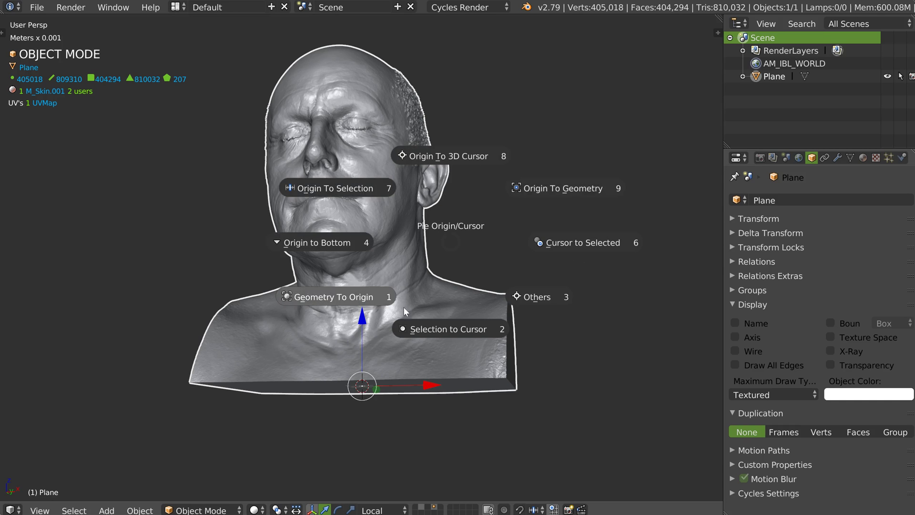
key(Escape)
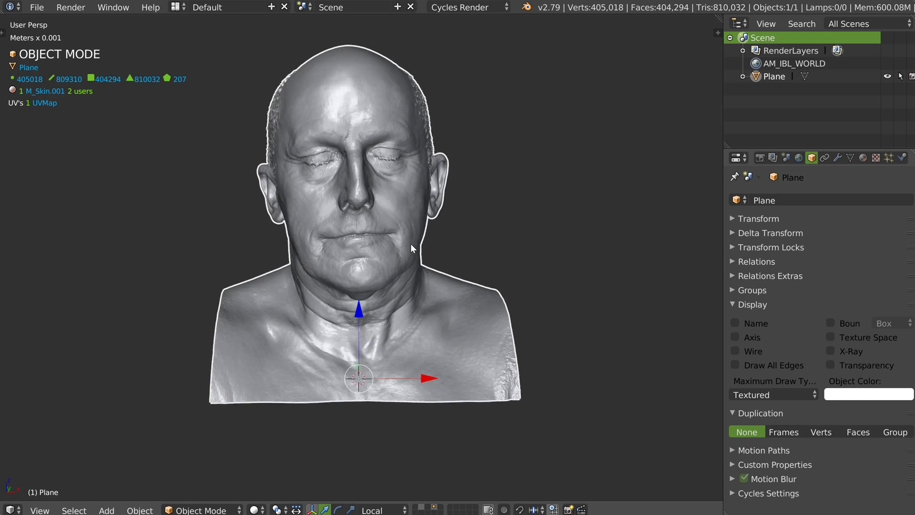